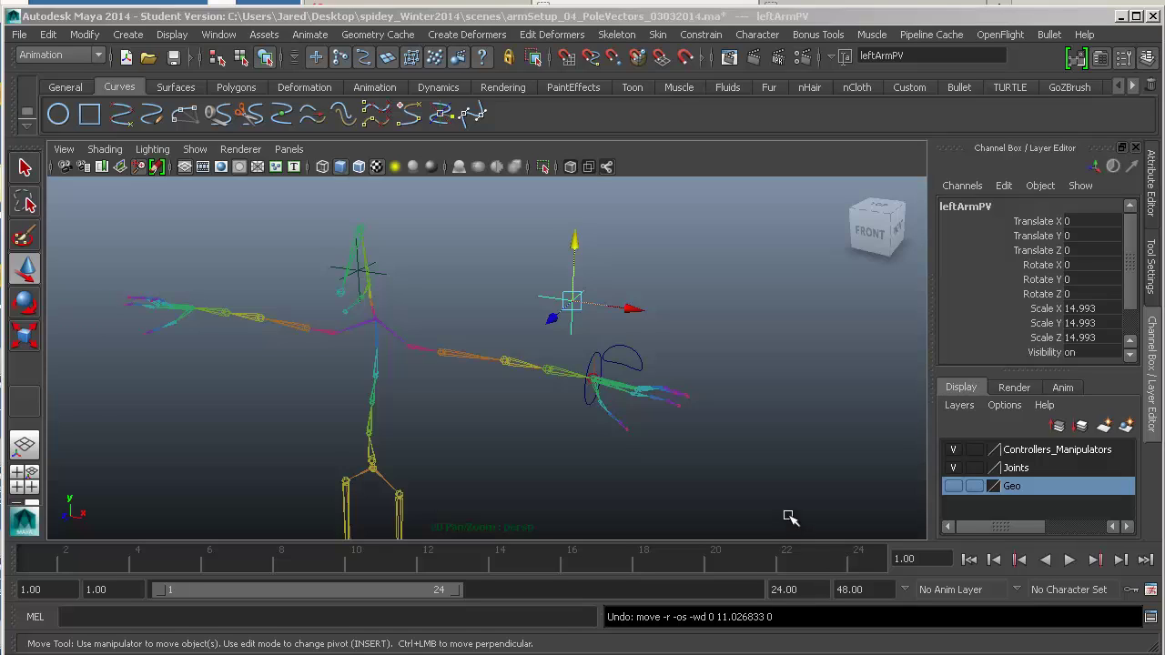
- Start the EP Curve Tool with its curve degree set to 1 Linear
alt+drag(491, 437, 543, 435)
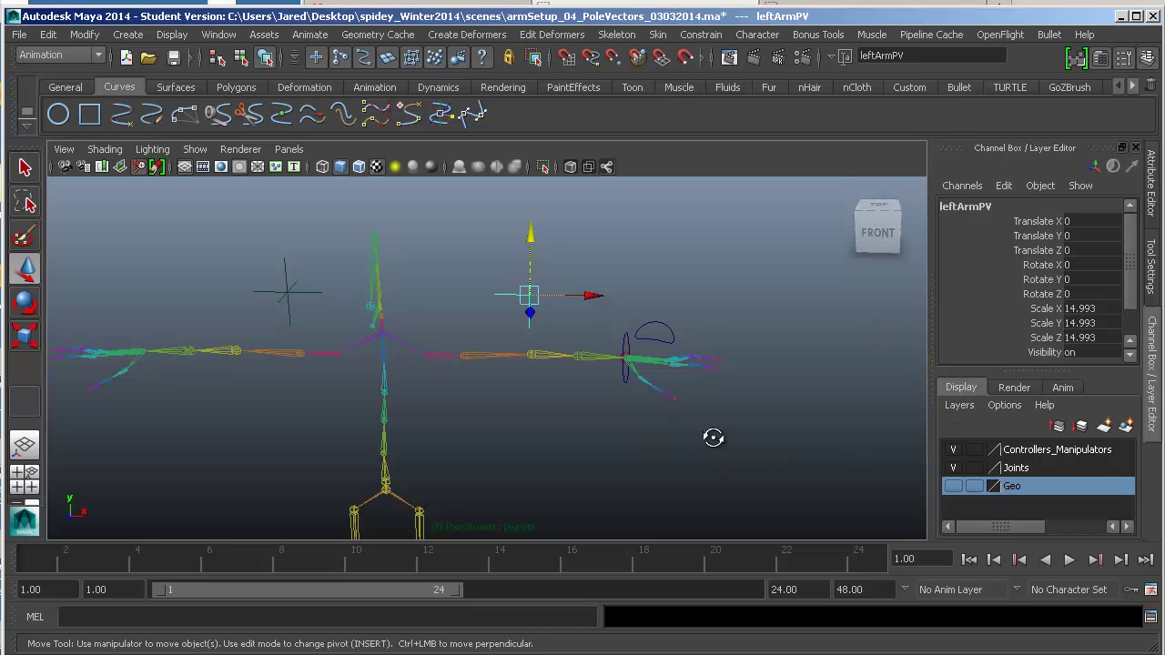
alt+drag(712, 437, 710, 421)
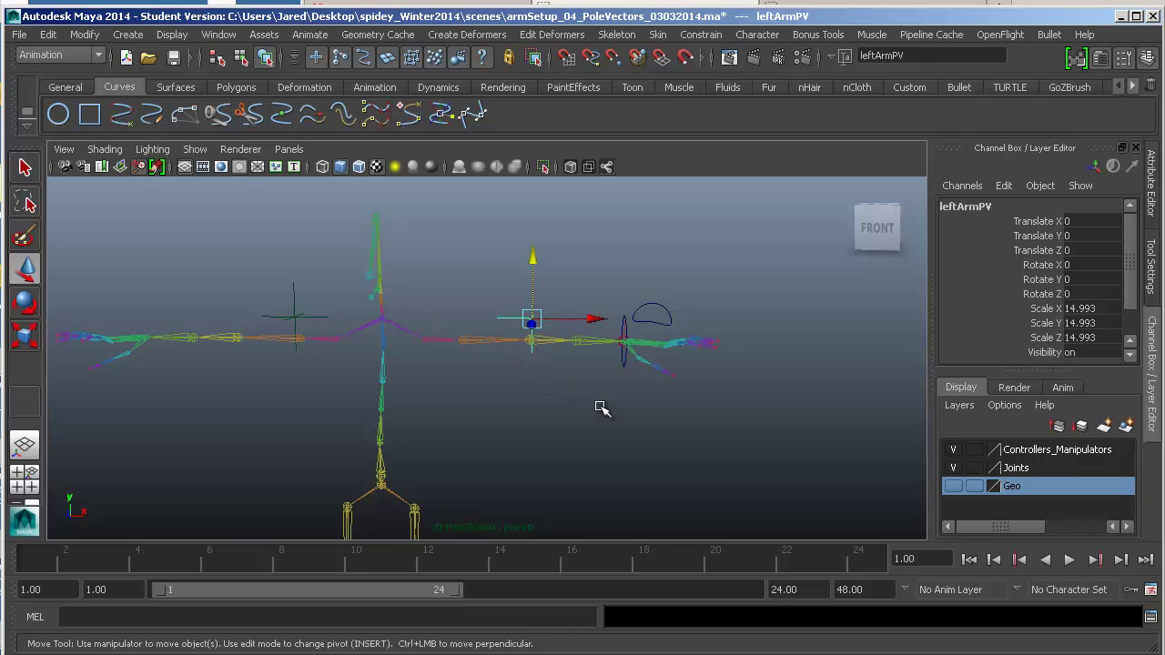
alt+middle_drag(532, 431, 547, 408)
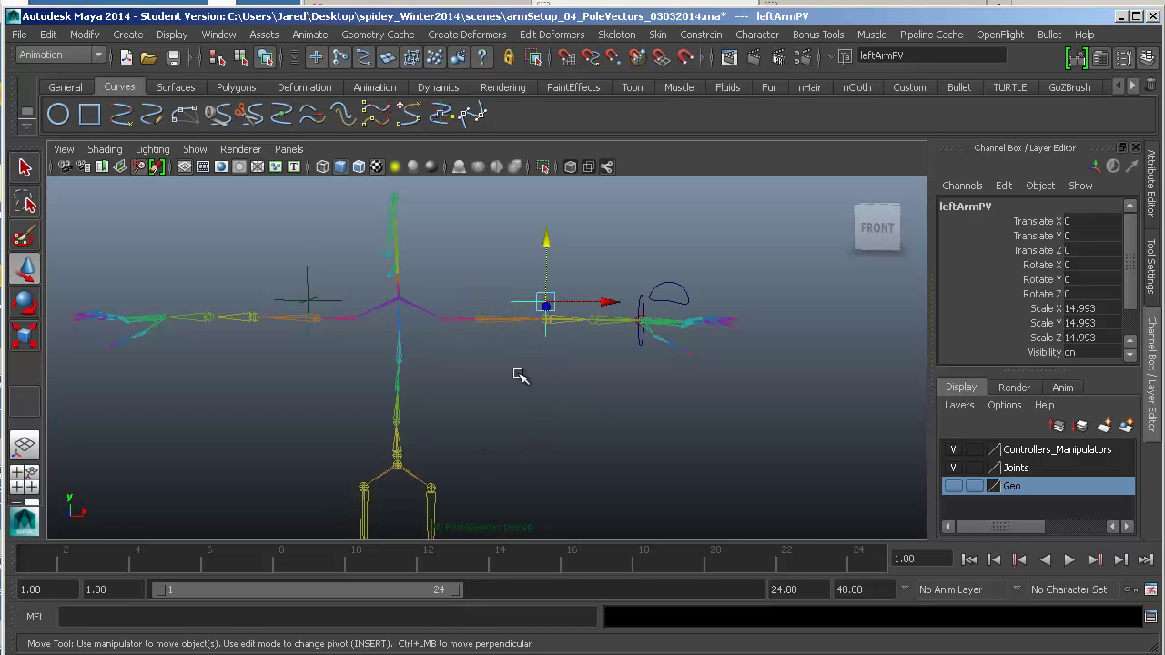
click(127, 35)
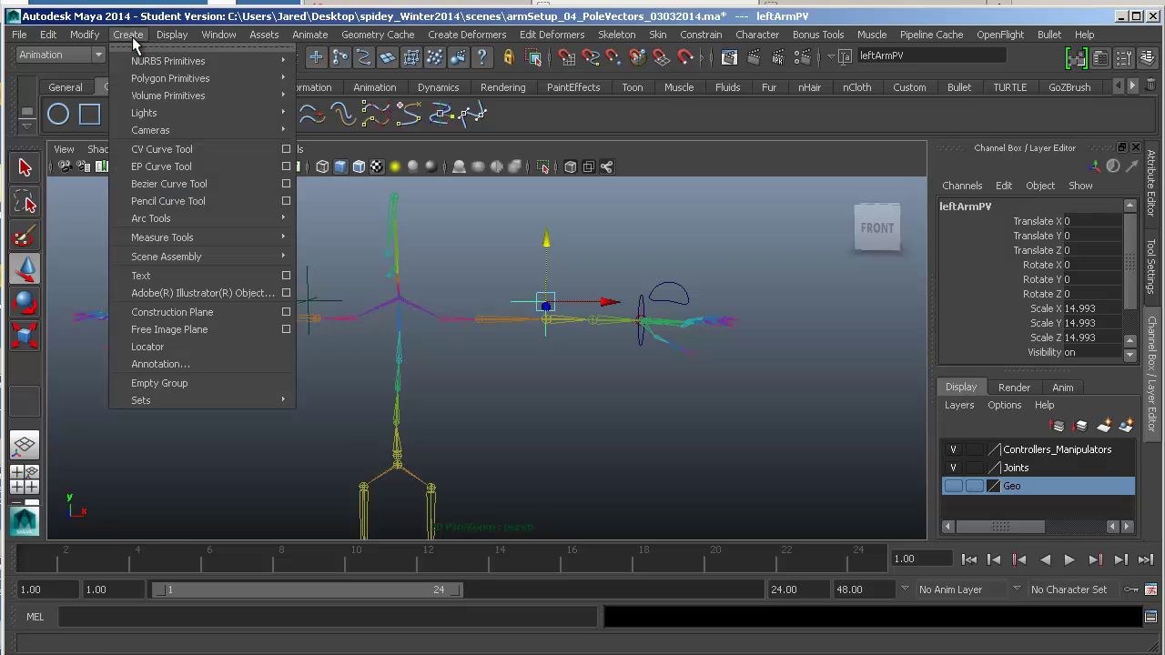
mouse_move(184, 79)
mouse_move(218, 62)
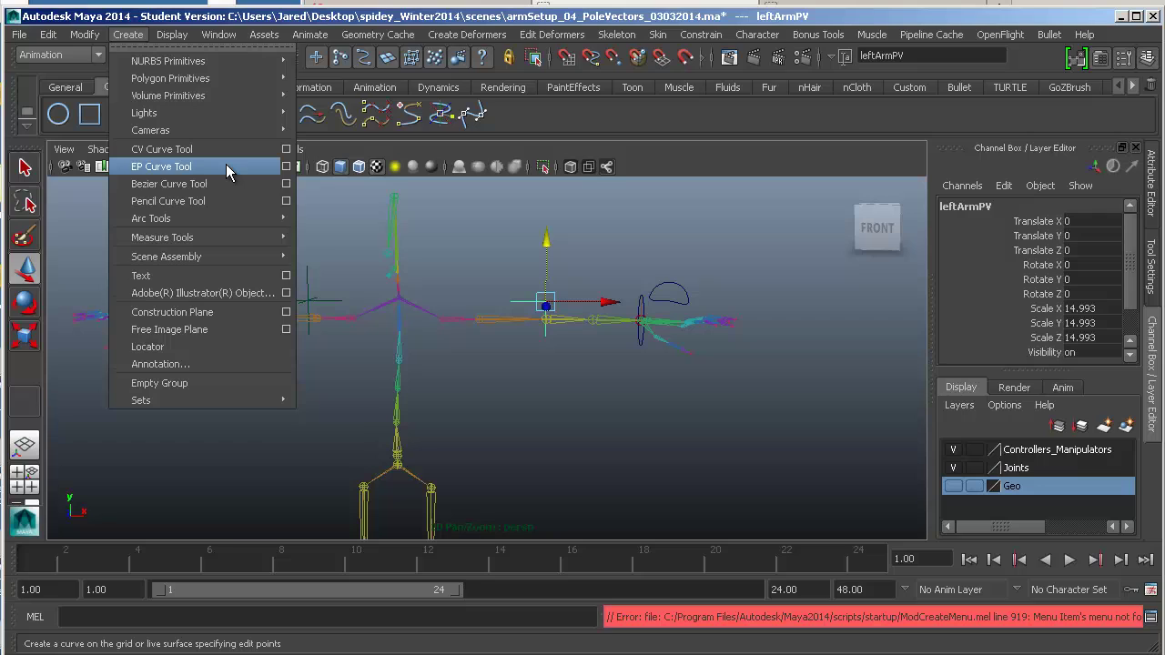
click(288, 168)
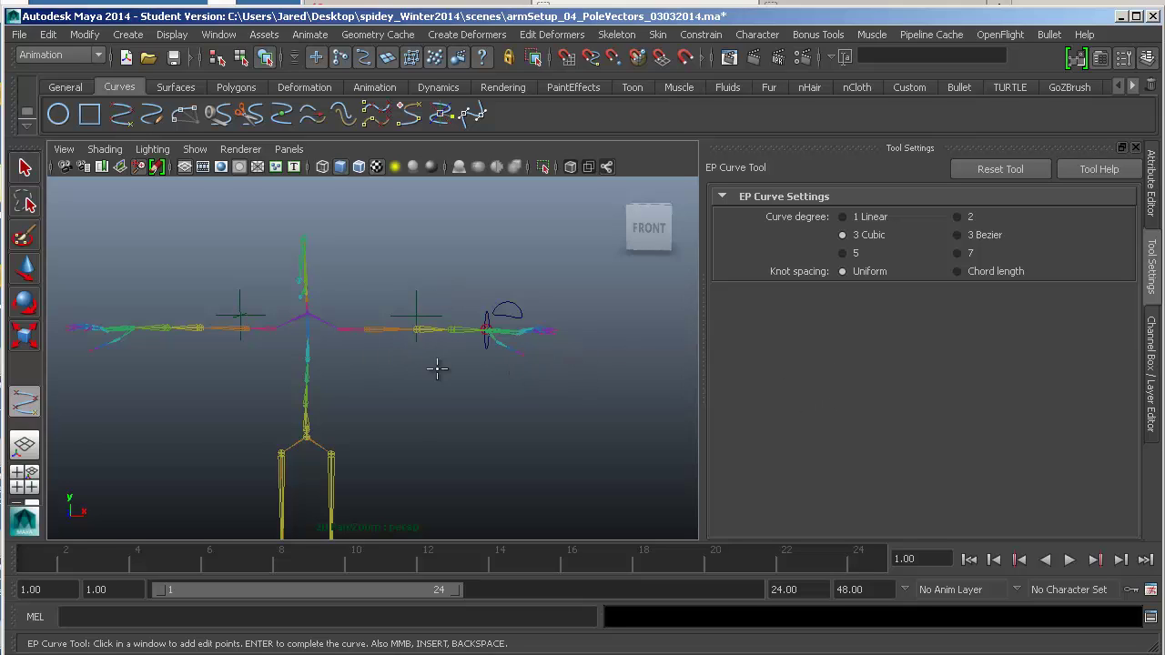
alt+middle_drag(439, 367, 510, 347)
scroll(511, 346, down, 3)
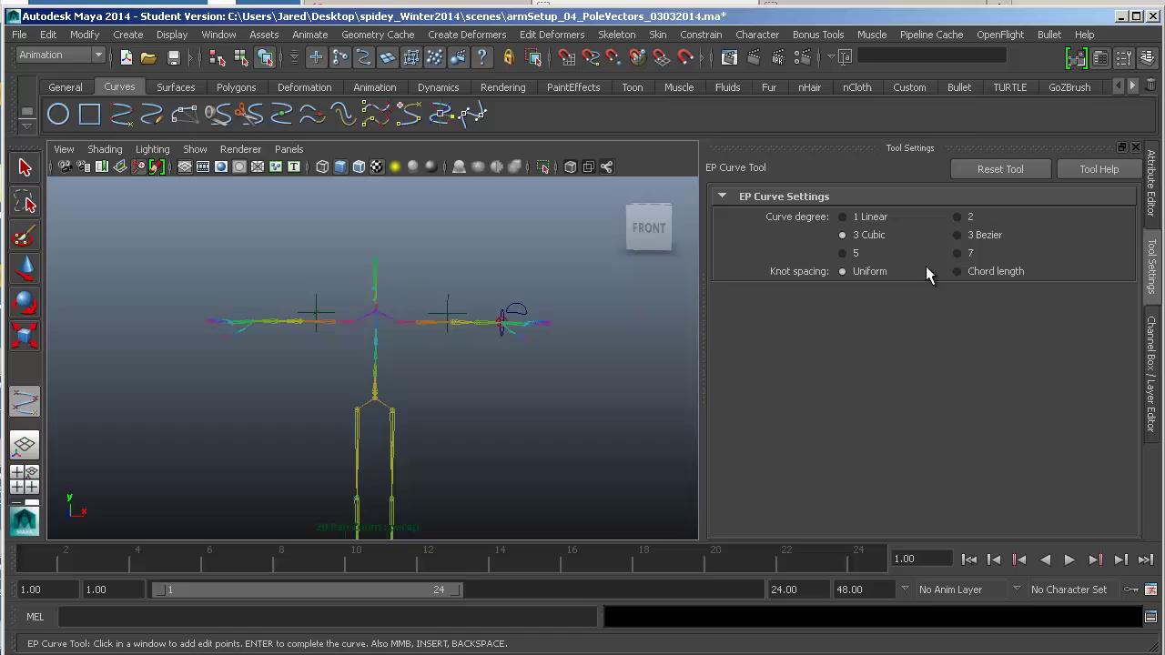
click(856, 218)
- Bring back the Channel Box and maximize the front view, framed closely on the empty grid above the left clavicle
key(space)
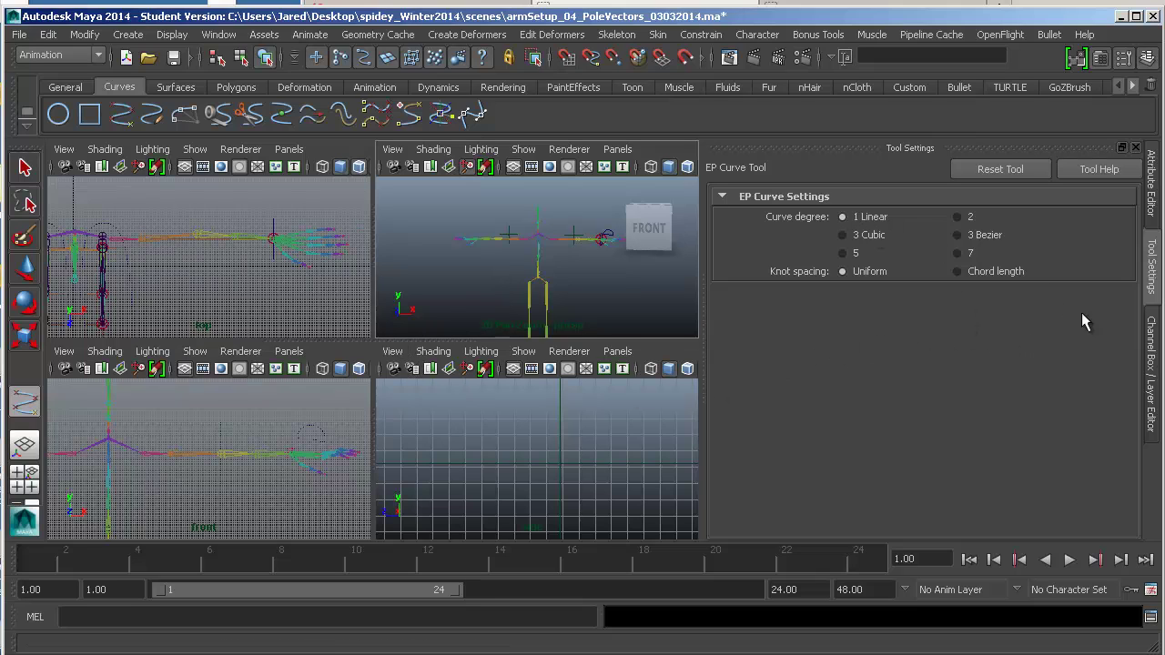
click(1152, 359)
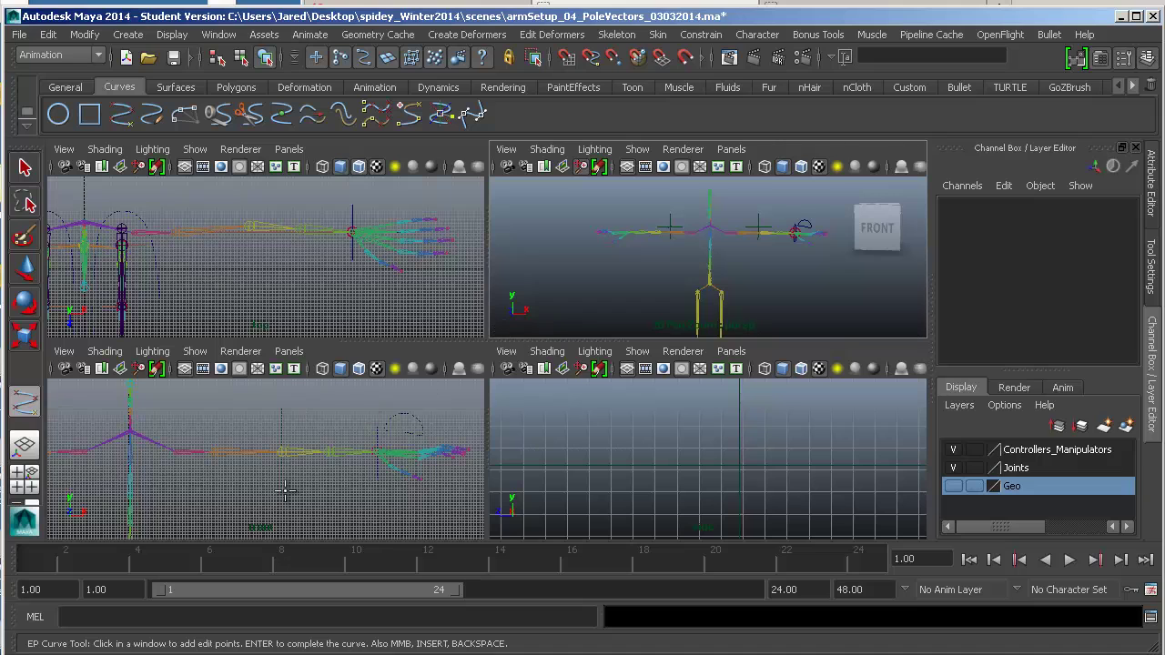
key(space)
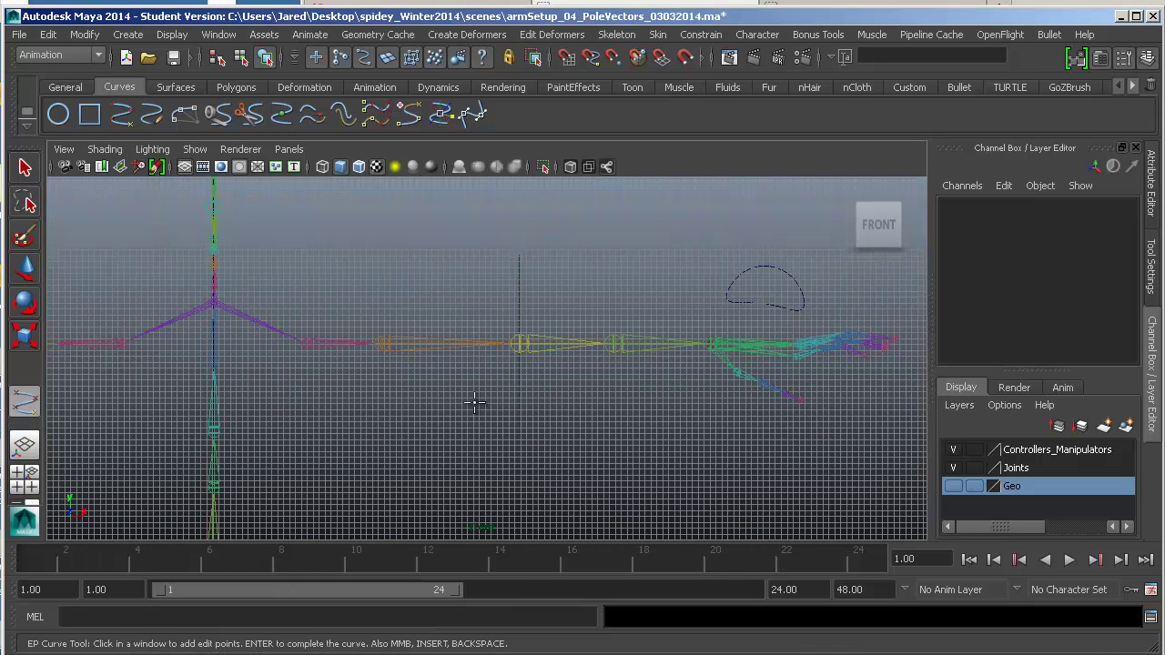
alt+middle_drag(483, 306, 483, 446)
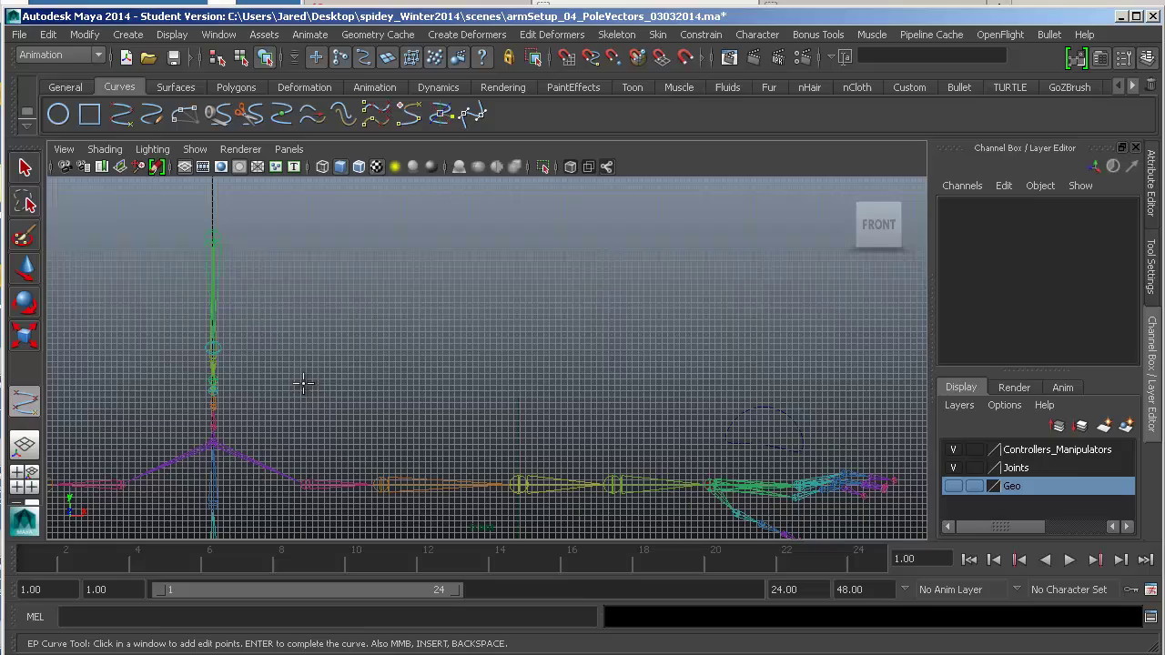
alt+right_drag(254, 378, 498, 334)
alt+middle_drag(498, 334, 591, 298)
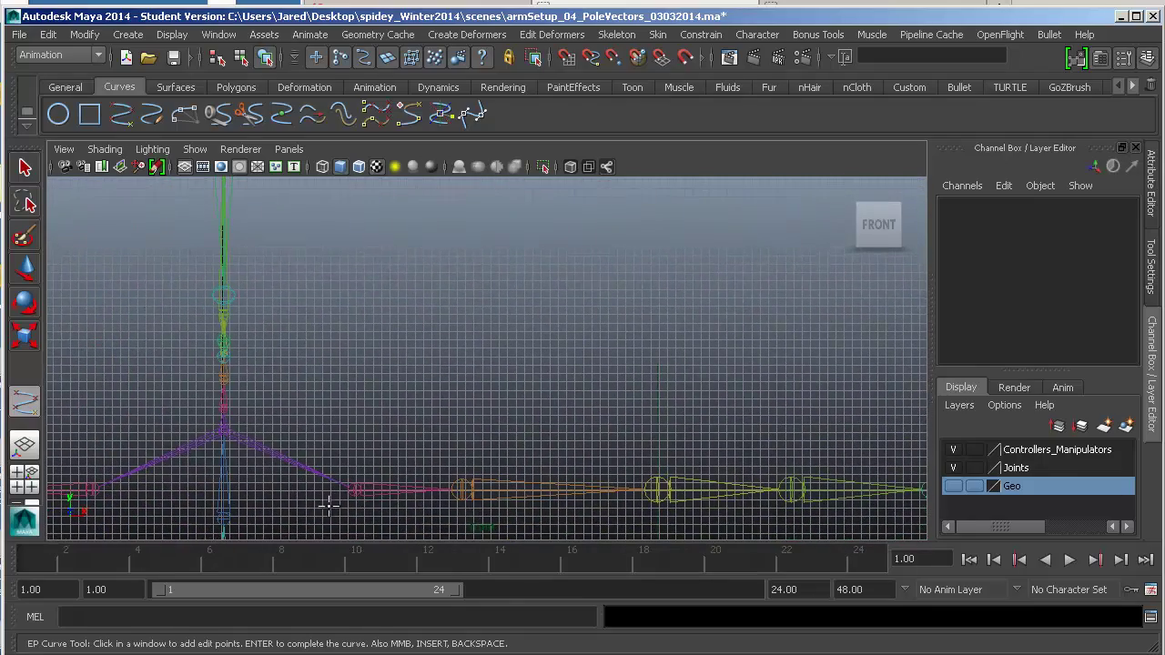
alt+middle_drag(492, 409, 553, 357)
alt+right_drag(331, 377, 599, 445)
mouse_move(599, 445)
alt+middle_down()
mouse_move(578, 437)
mouse_move(588, 463)
alt+middle_up()
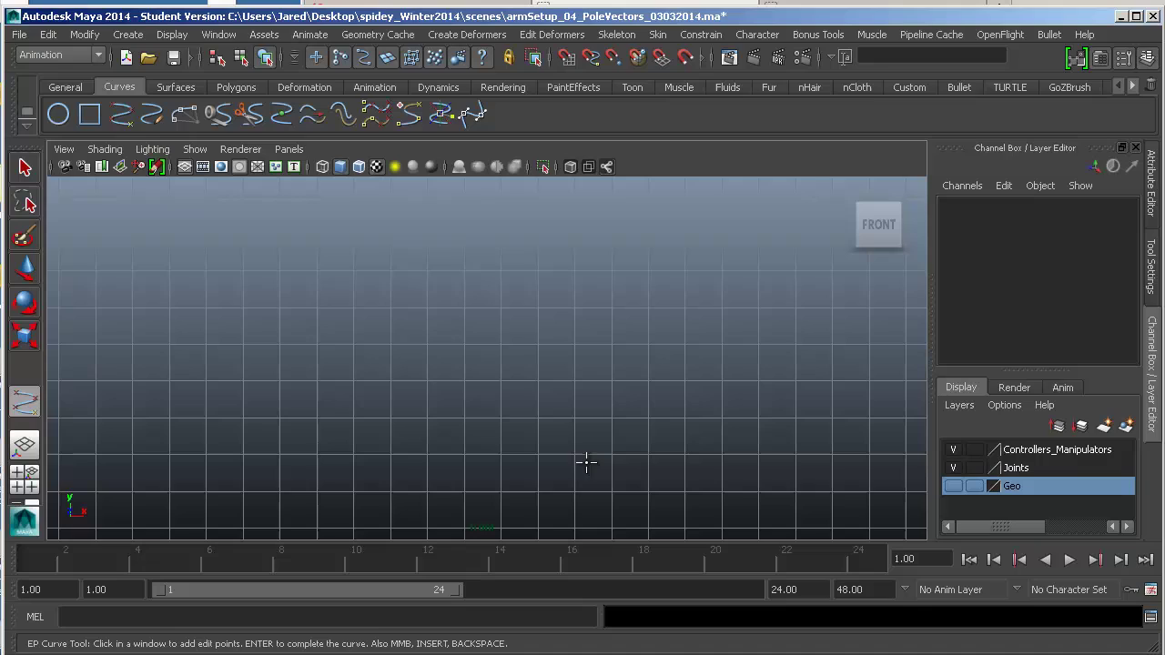
- Turn on Snap to grids for placing the curve points
click(566, 66)
click(566, 66)
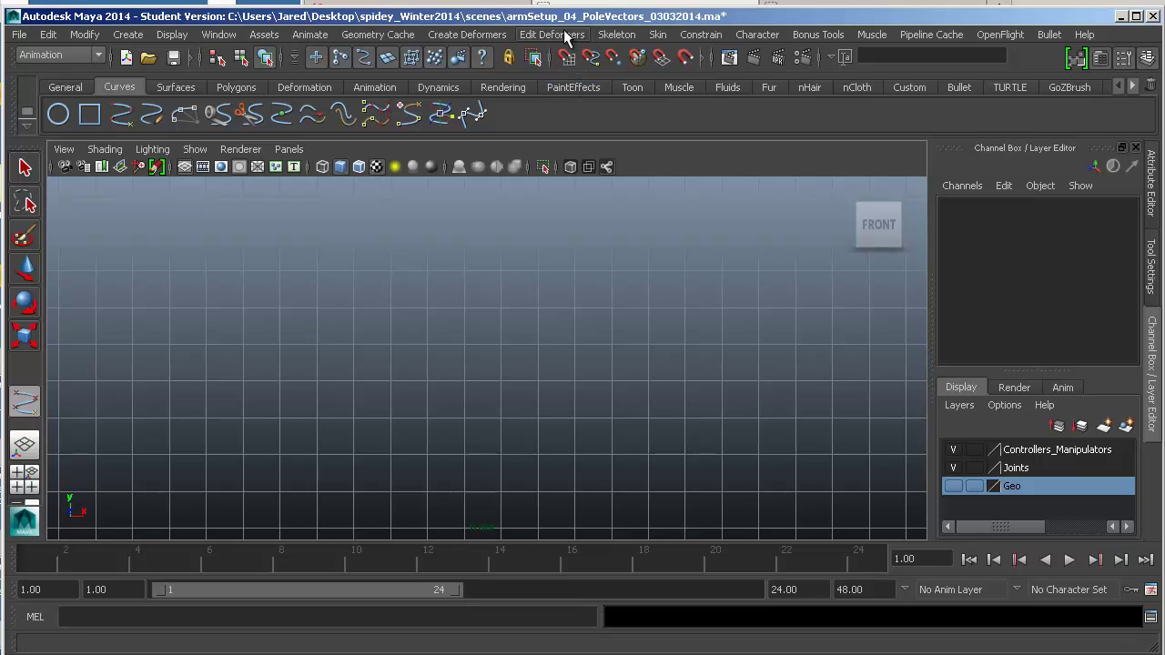
click(569, 59)
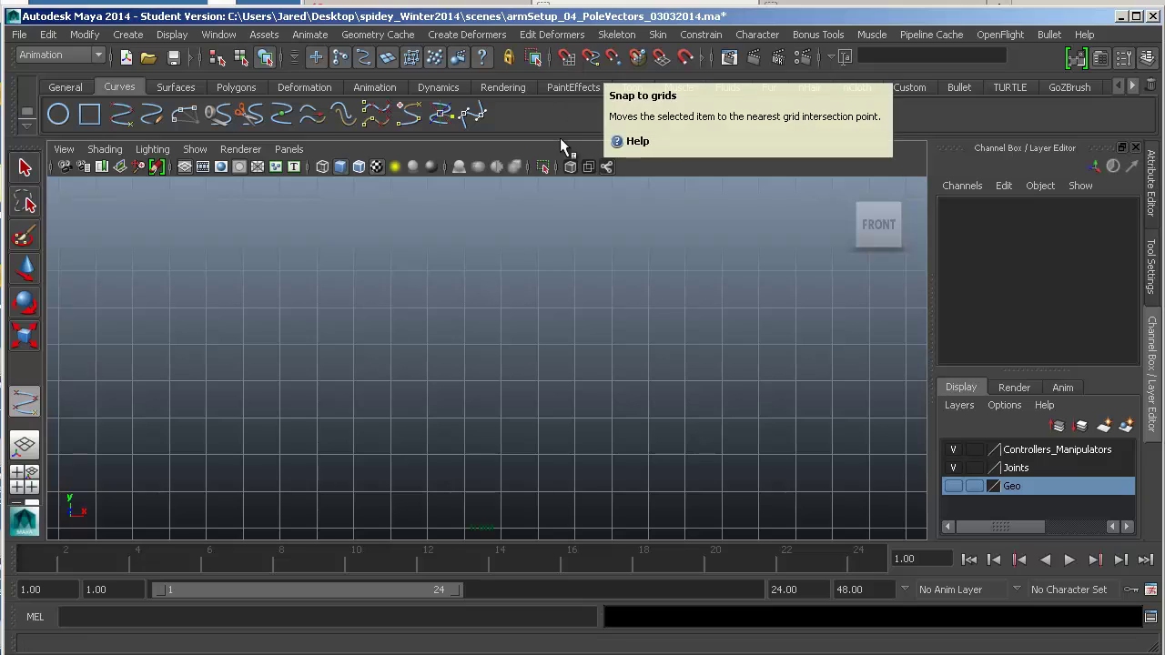
click(568, 60)
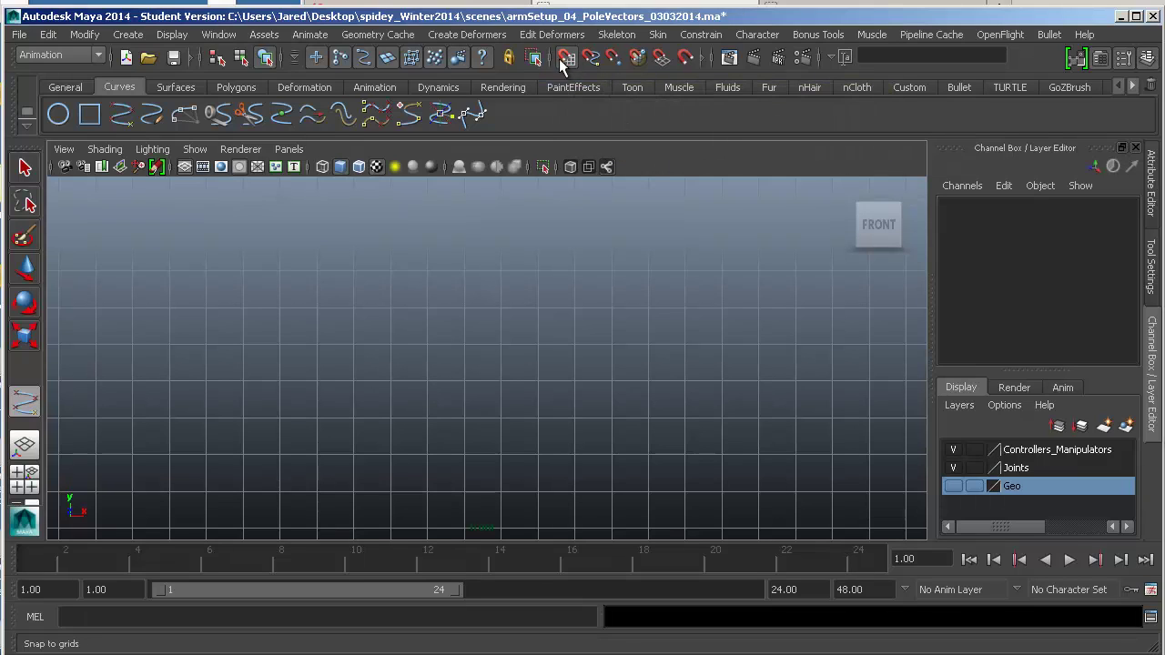
click(572, 62)
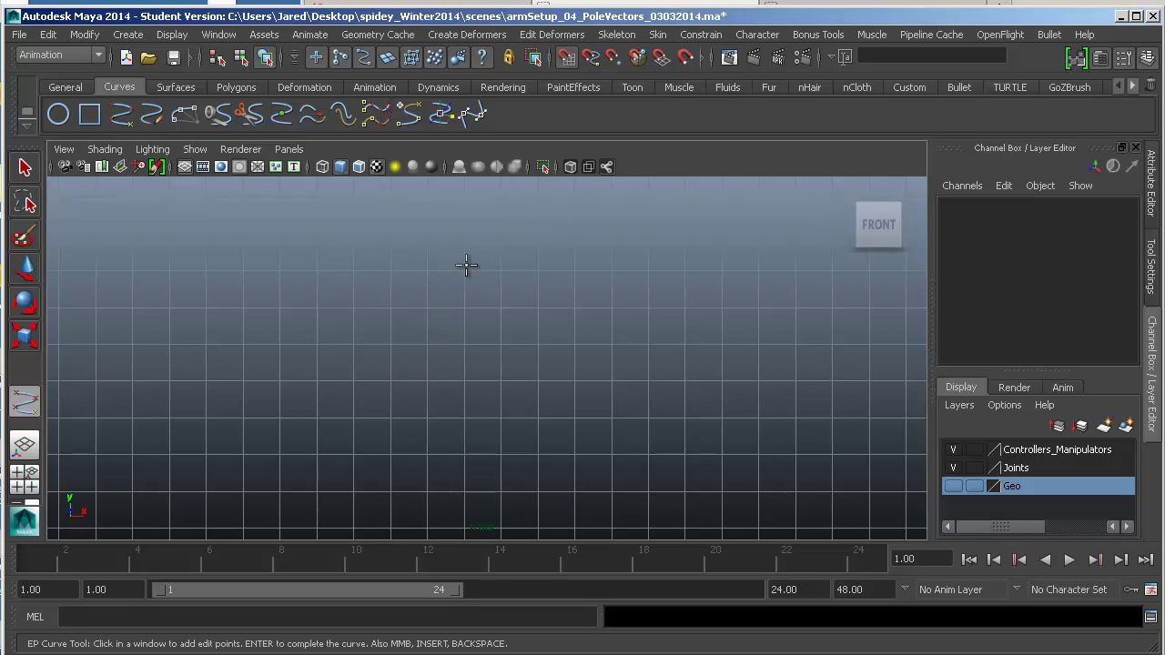
- Draw a closed upward-pointing arrow curve four grid squares wide and four tall, with a shaft two squares wide
click(466, 269)
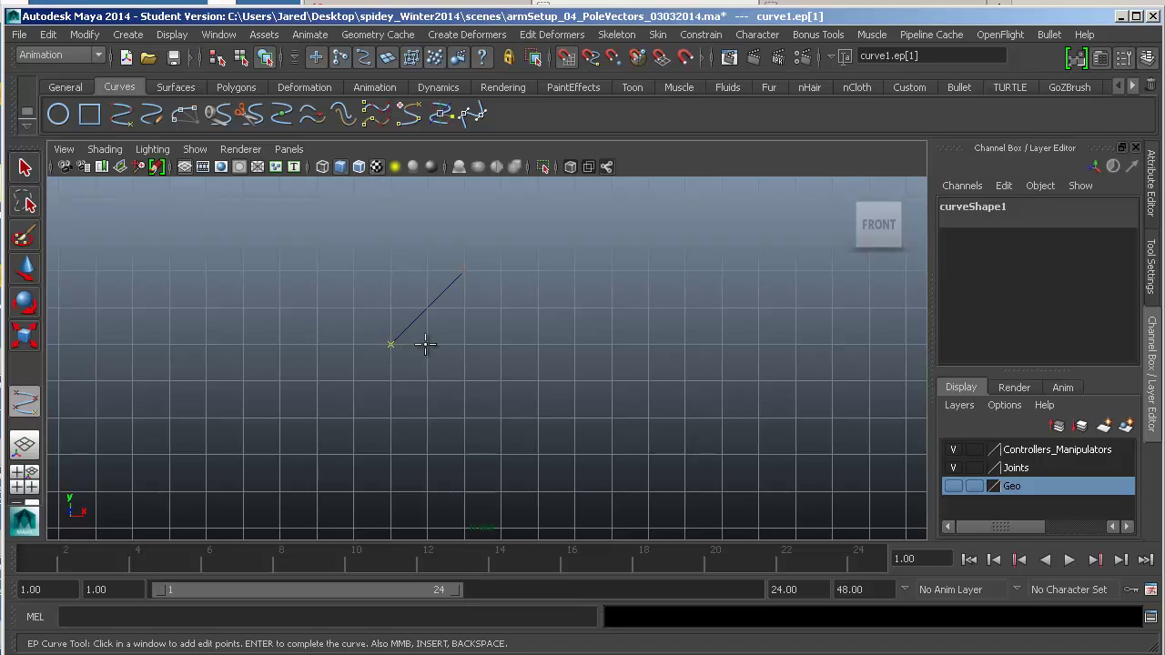
click(426, 344)
click(426, 417)
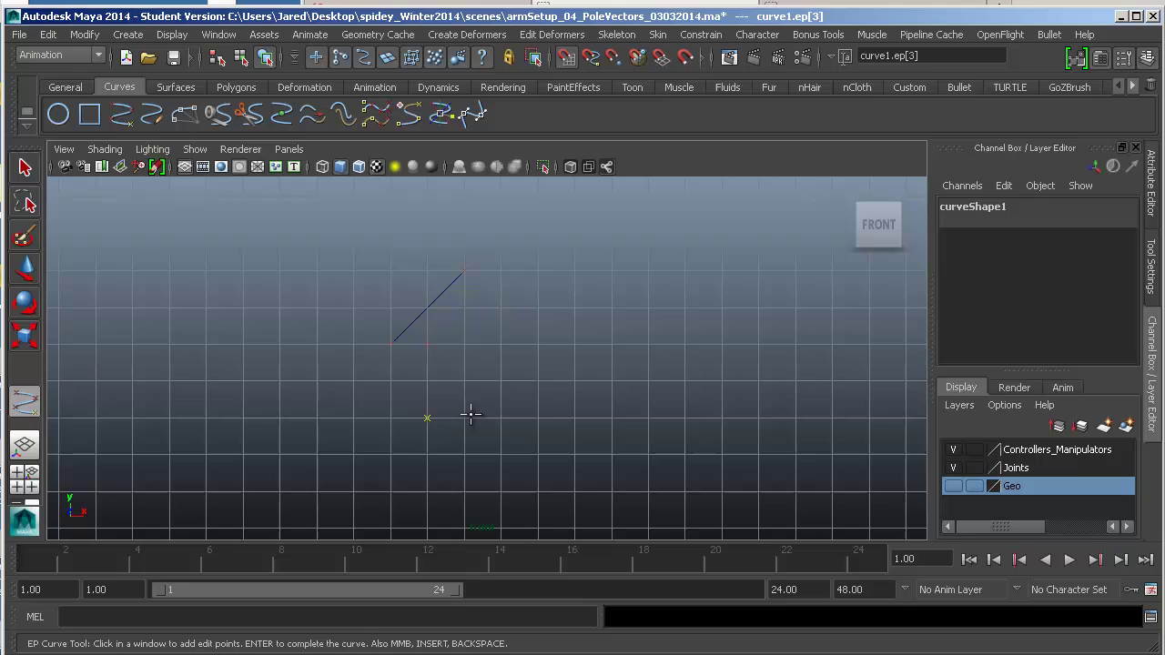
click(500, 419)
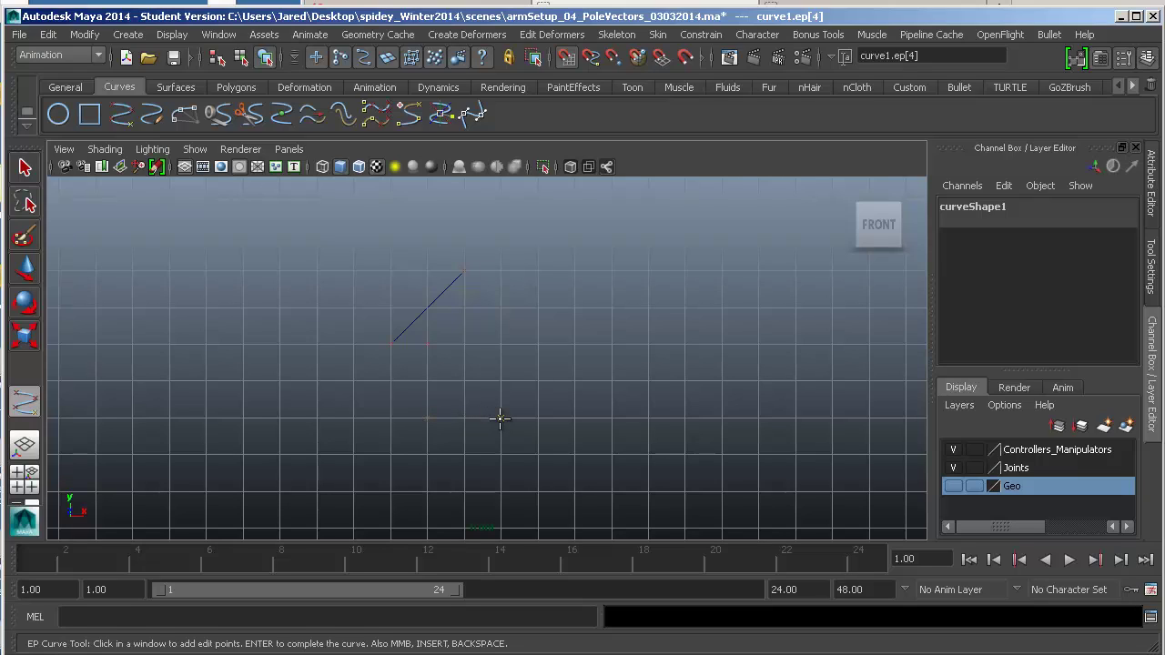
click(501, 345)
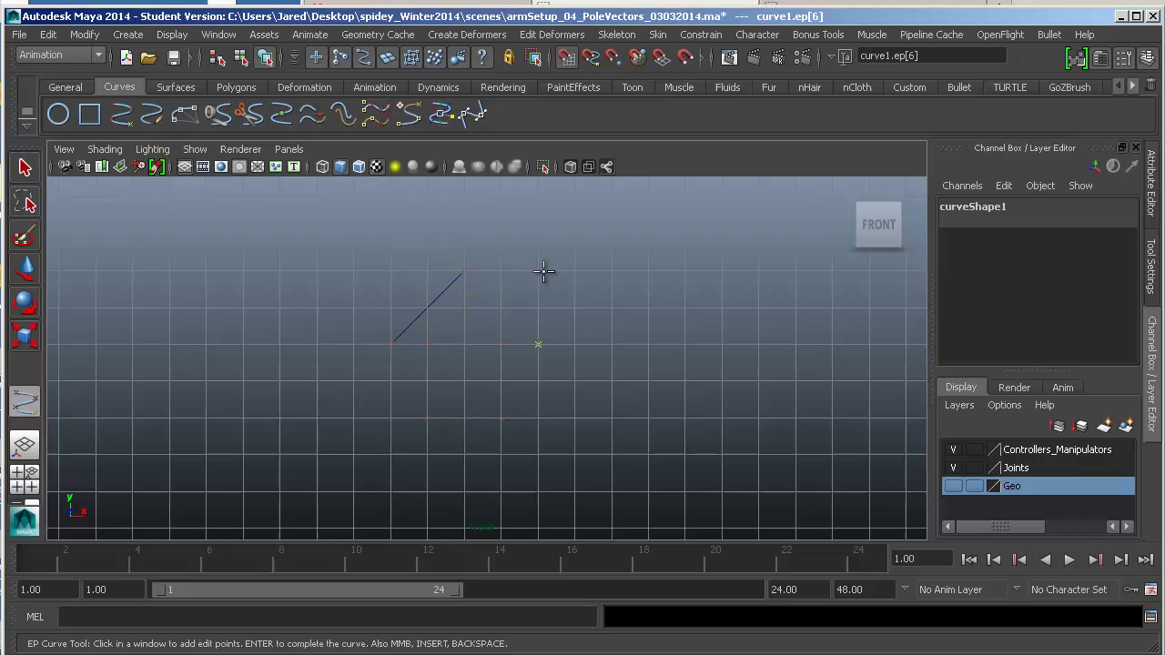
click(464, 271)
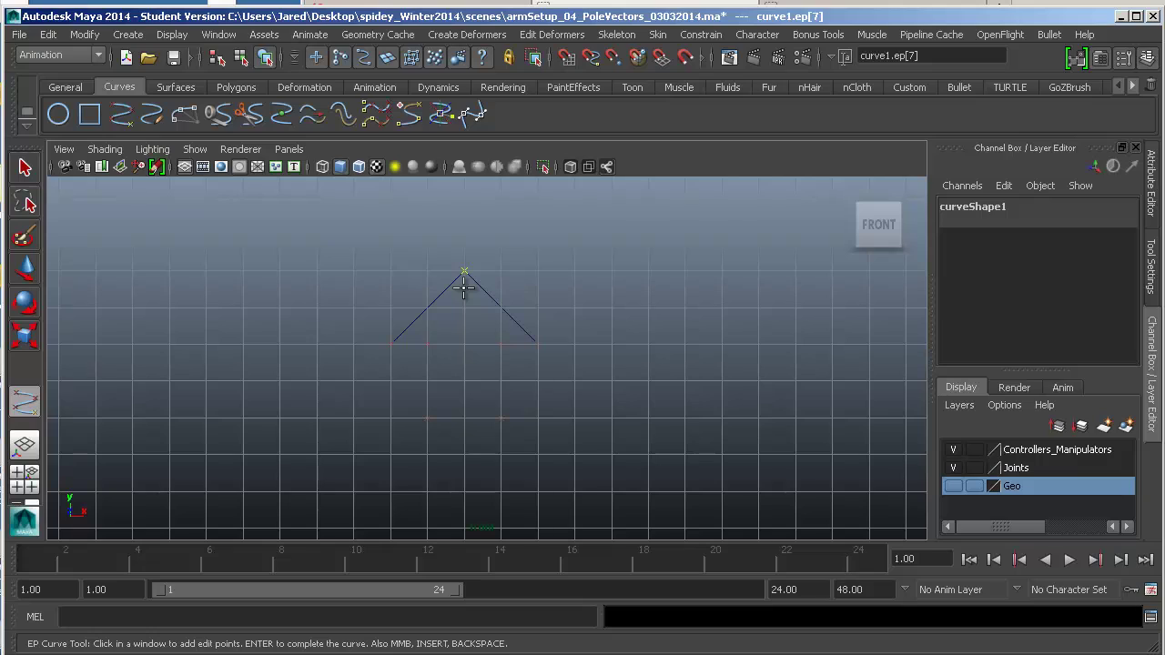
key(Return)
key(w)
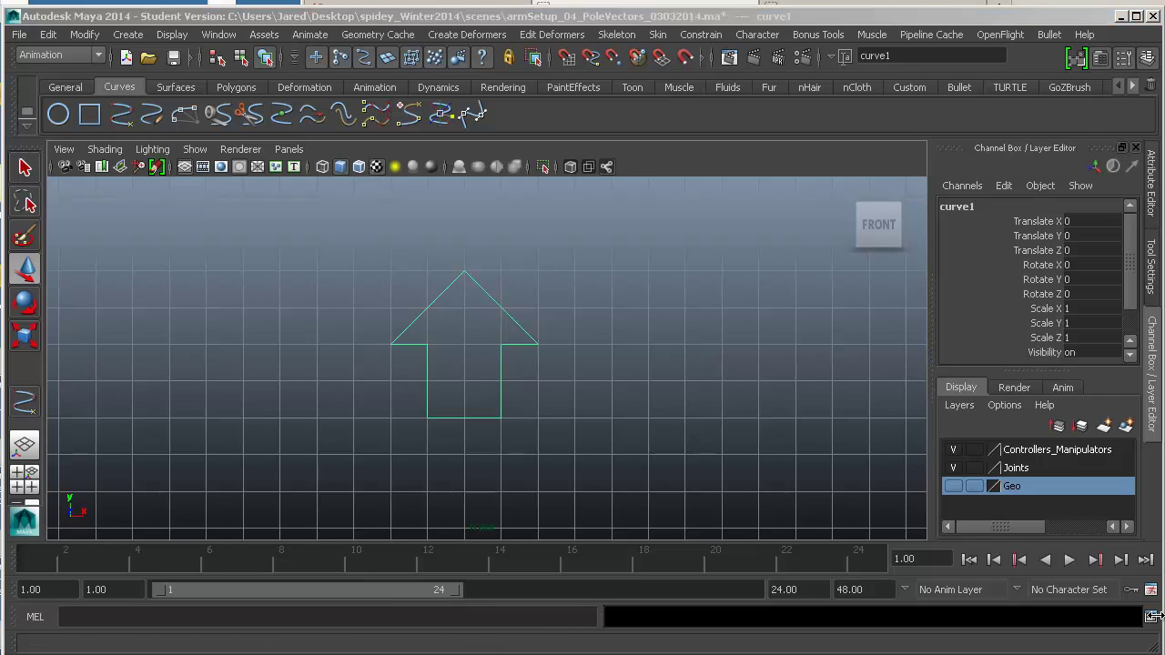
- Rename the arrow curve to leftClavicleController
click(976, 200)
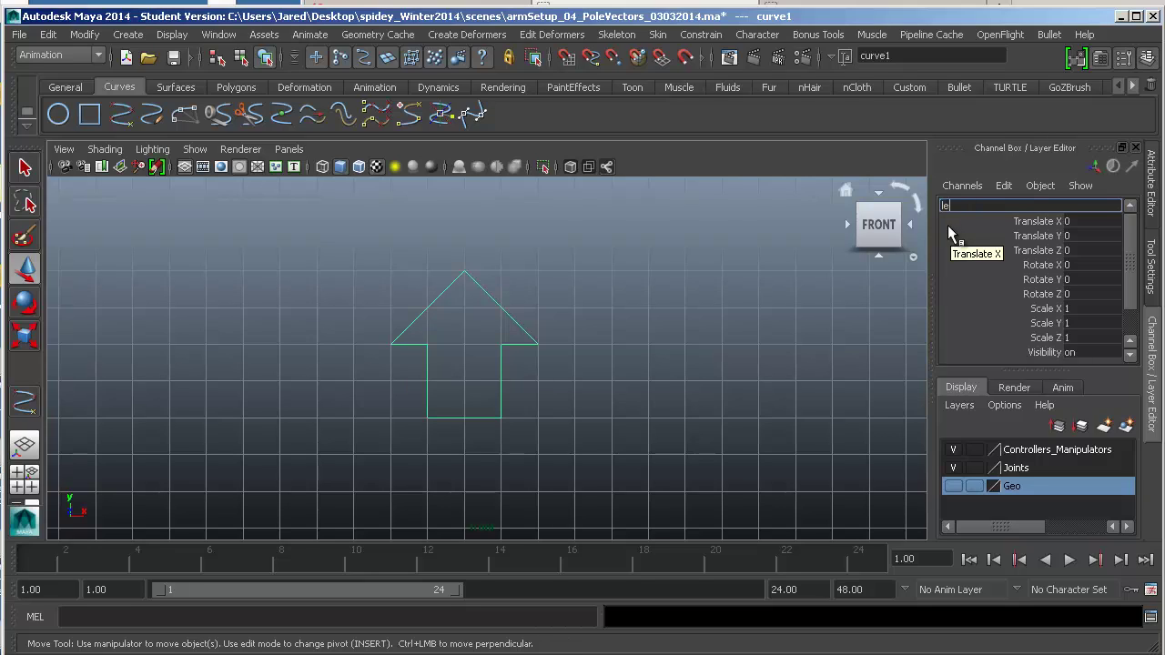
text(left)
text(C)
text(lavicleMa)
text(nipulat)
text(or)
key(BackSpace)
key(BackSpace)
key(BackSpace)
key(BackSpace)
key(BackSpace)
key(BackSpace)
key(BackSpace)
key(BackSpace)
key(BackSpace)
key(BackSpace)
key(BackSpace)
text(Controller)
key(Return)
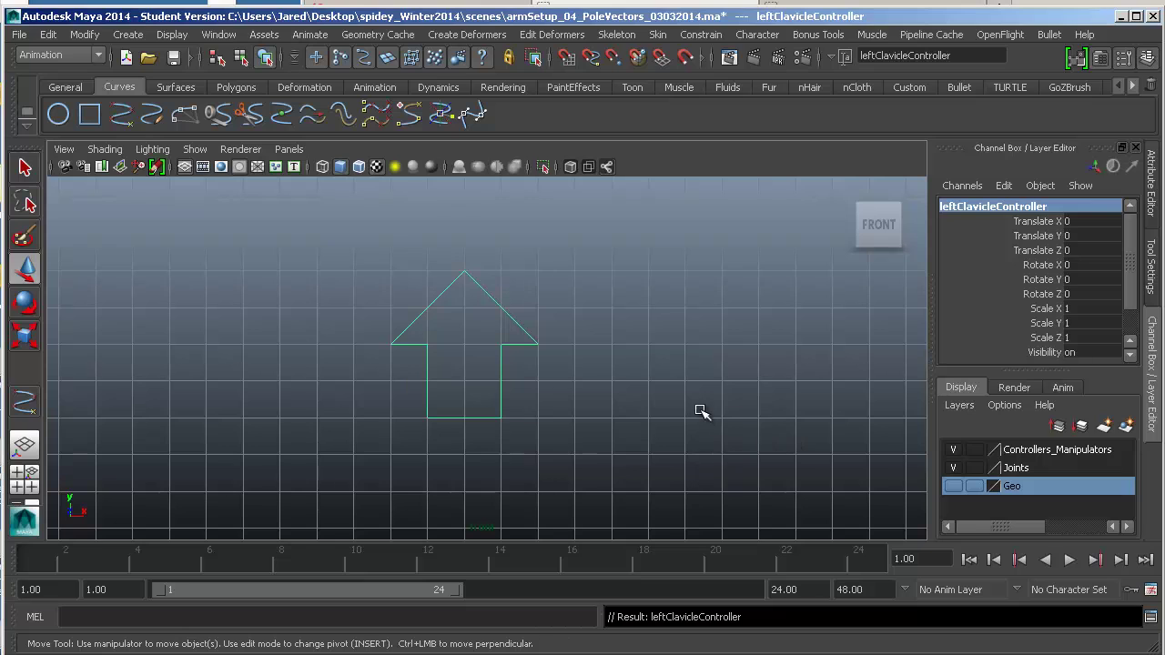
- Hide the grid in the front view around the arrow and the arm joints
alt+right_drag(784, 413, 372, 410)
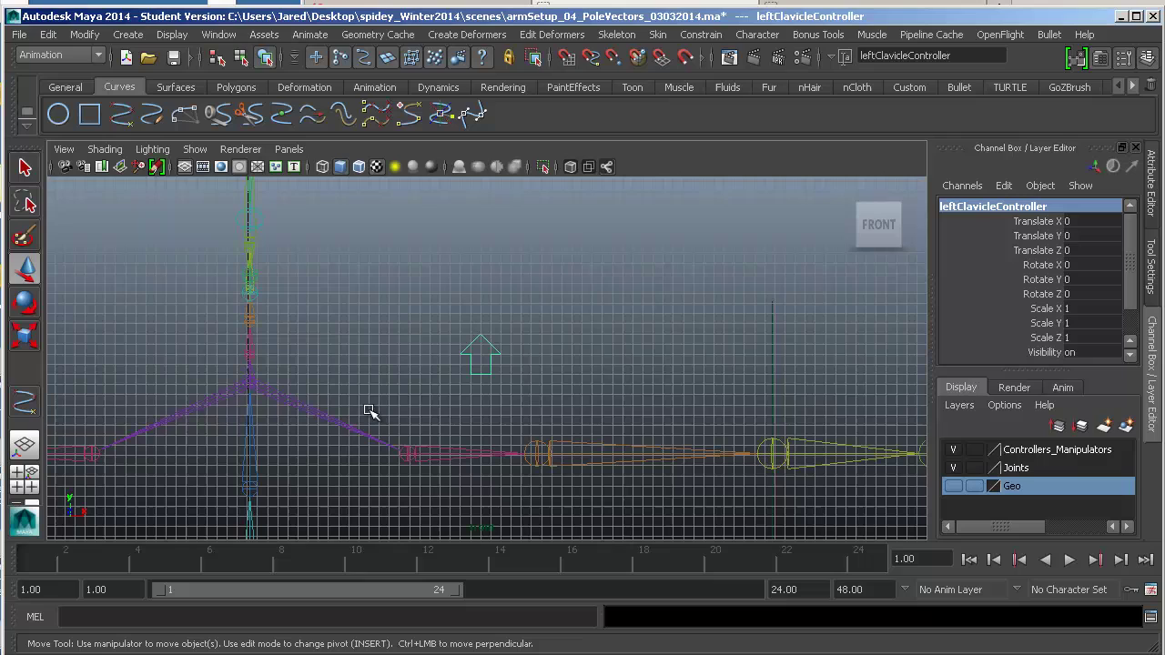
alt+middle_drag(505, 441, 528, 407)
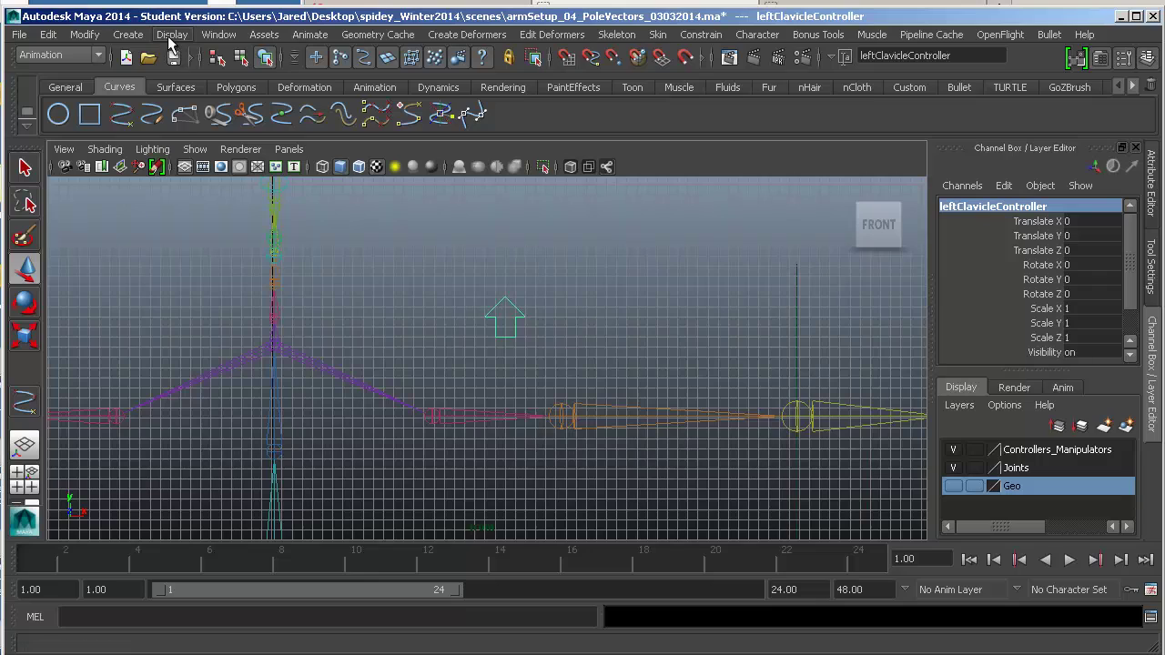
click(169, 37)
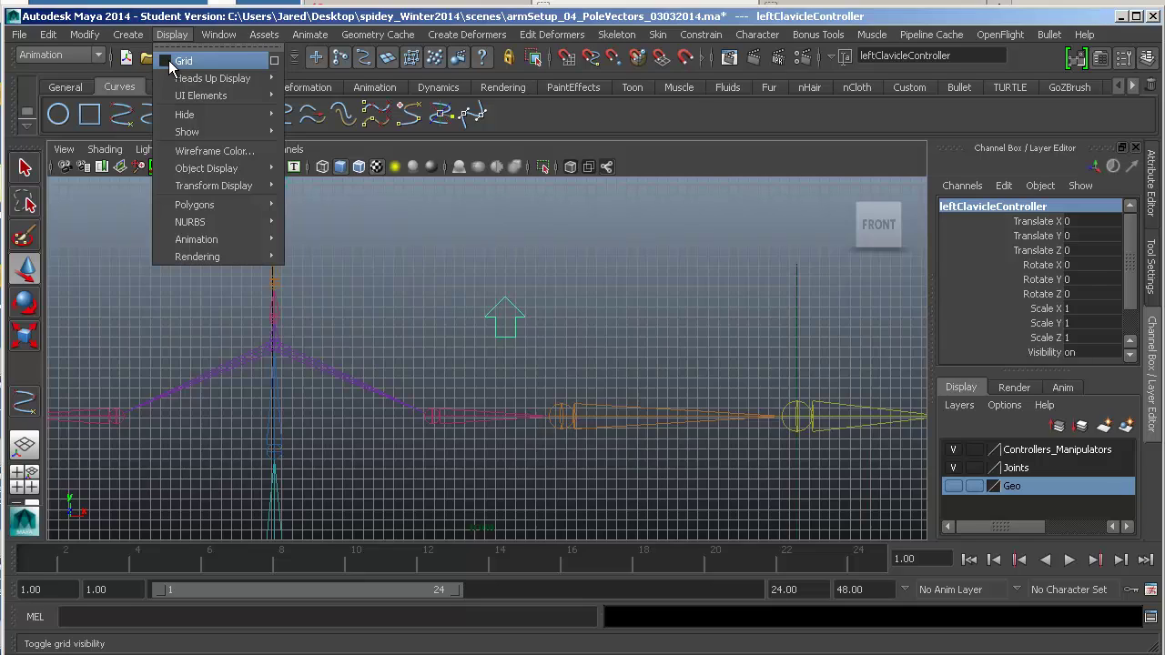
key(Escape)
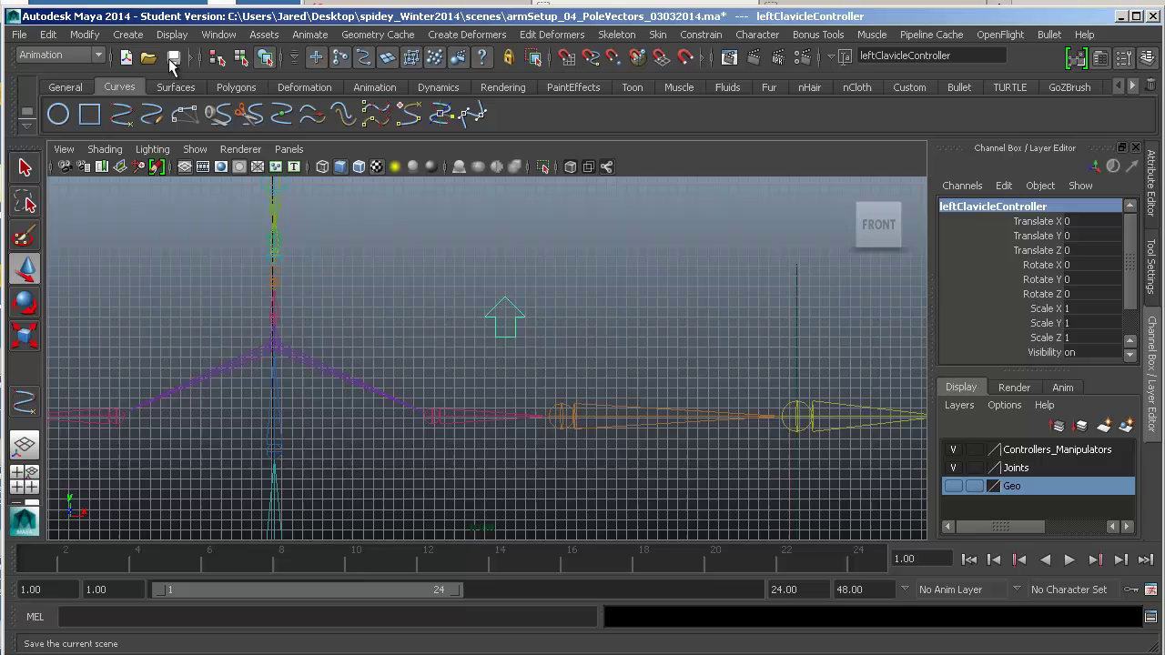
click(171, 36)
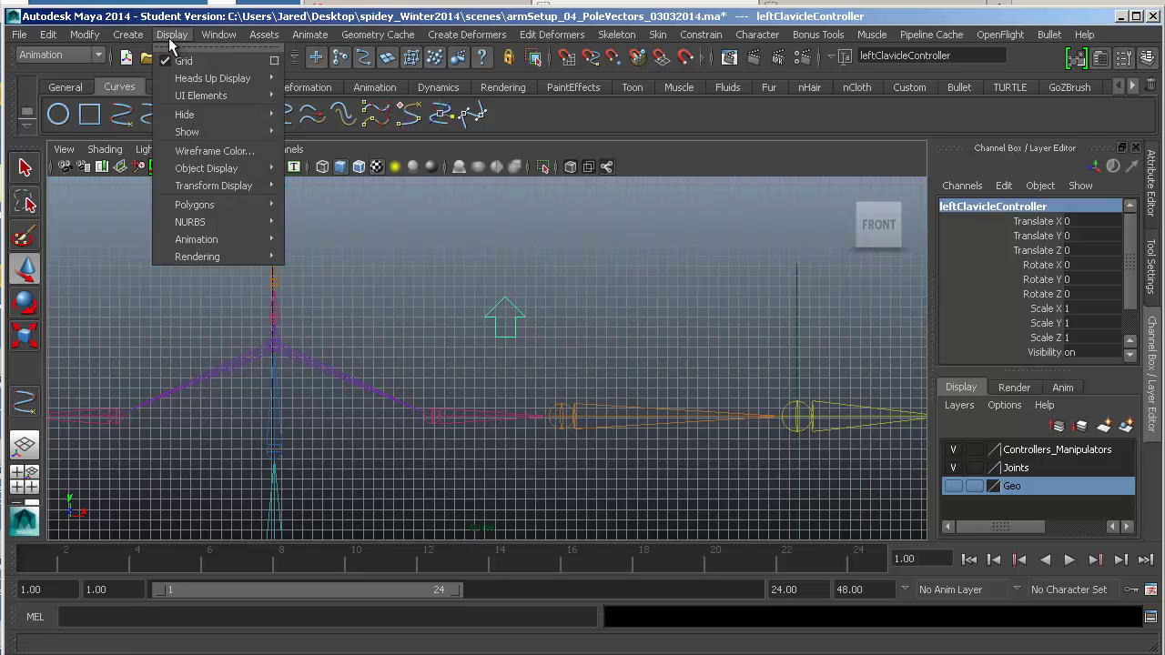
click(186, 61)
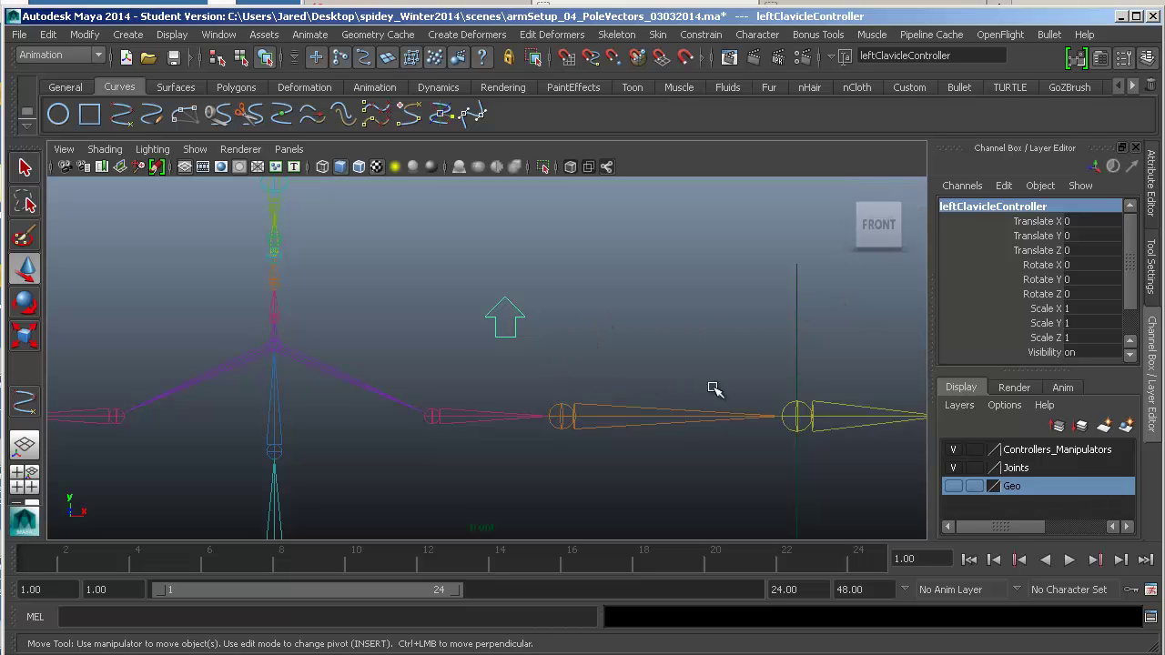
- Make the Geo layer visible and frame the character's shoulders together with the arrow controller
click(953, 486)
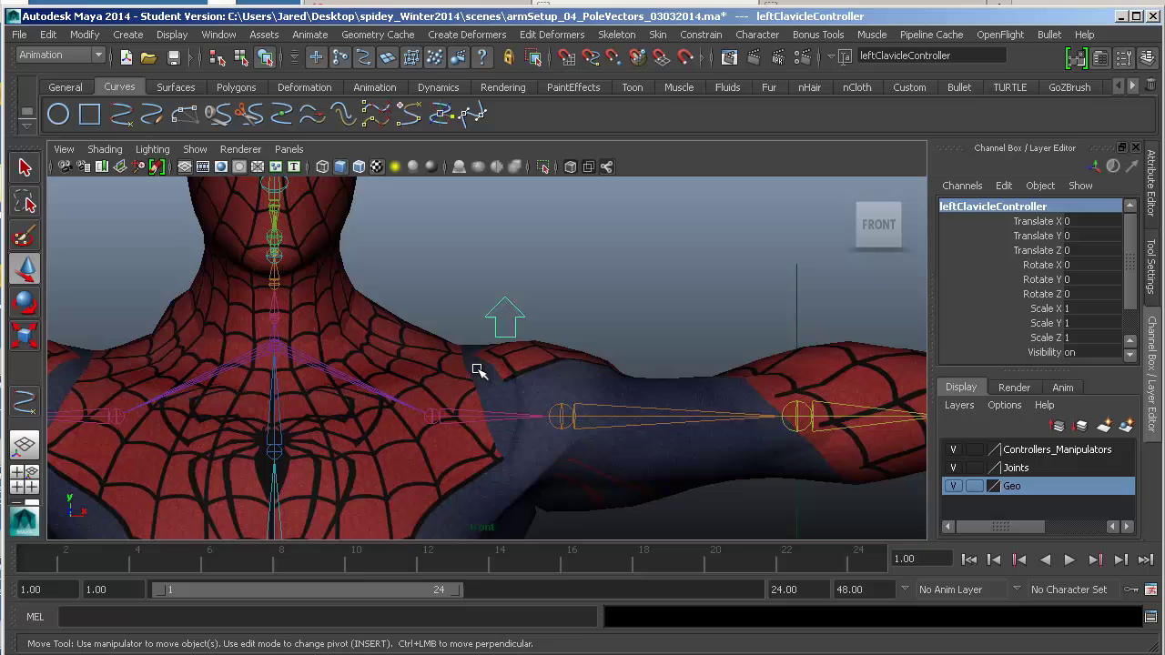
alt+middle_drag(476, 369, 510, 338)
alt+right_drag(509, 338, 337, 355)
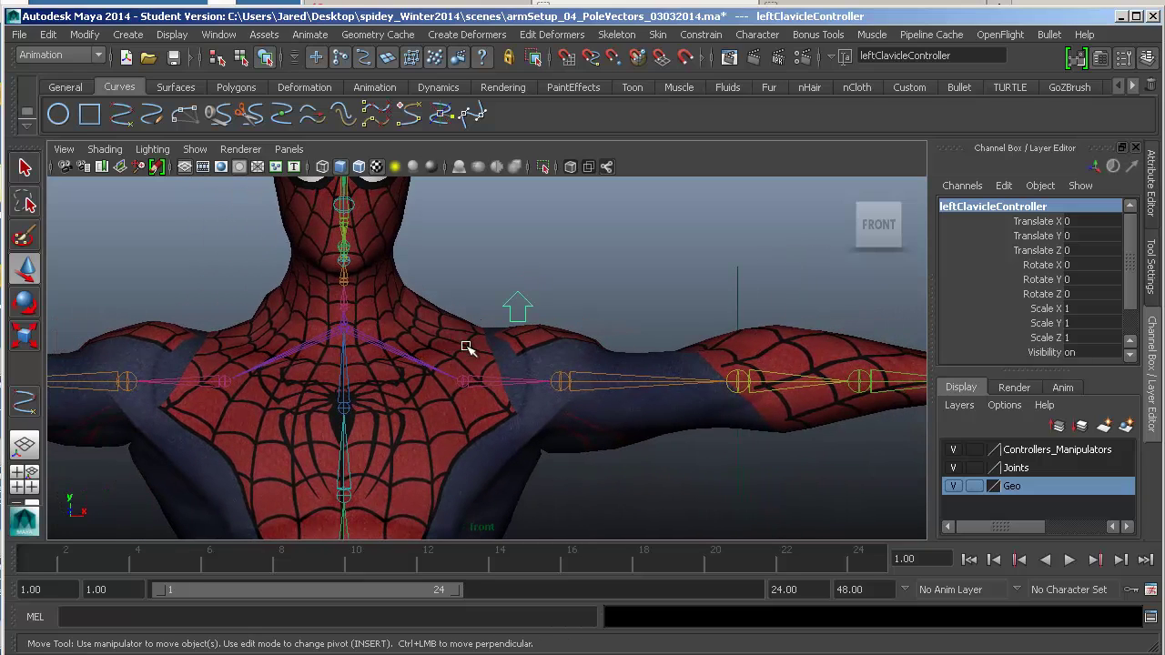
alt+middle_drag(462, 348, 464, 408)
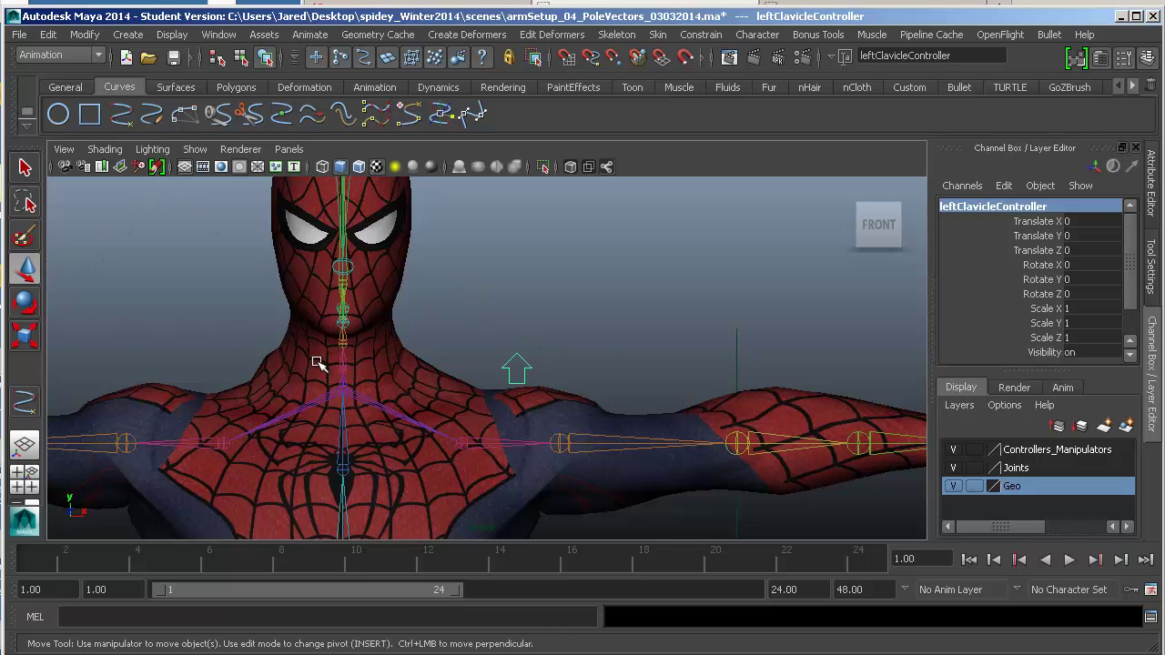
alt+middle_drag(473, 391, 504, 300)
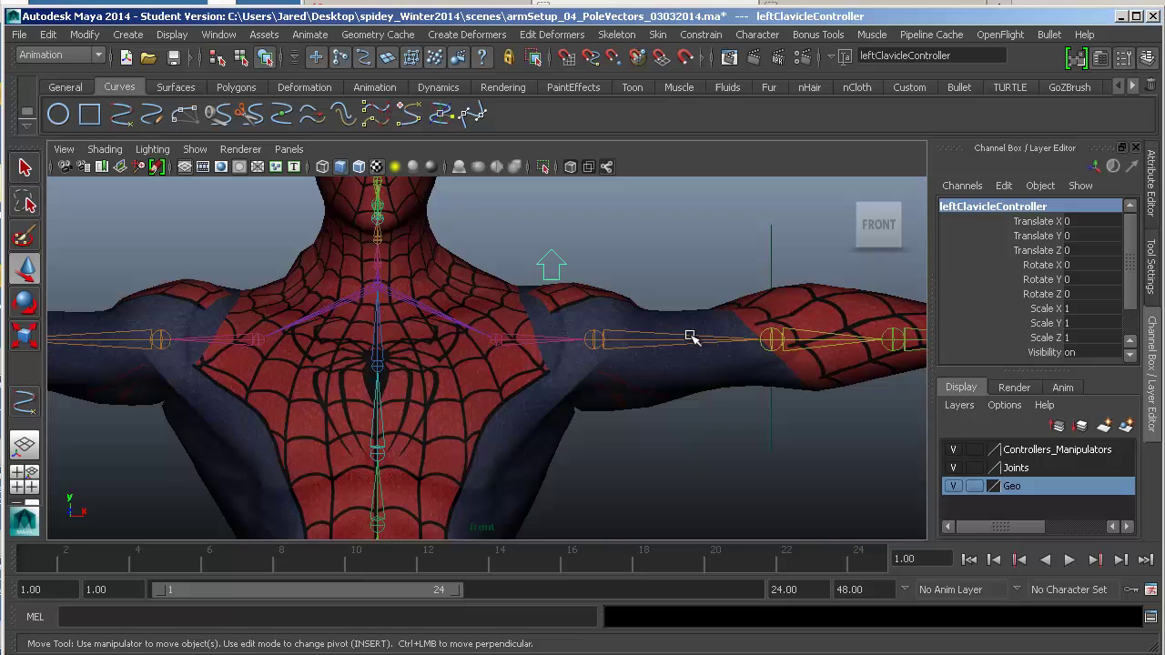
- Center the pivot of leftClavicleController on the arrow curve
alt+right_drag(691, 336, 52, 337)
alt+middle_drag(339, 391, 415, 293)
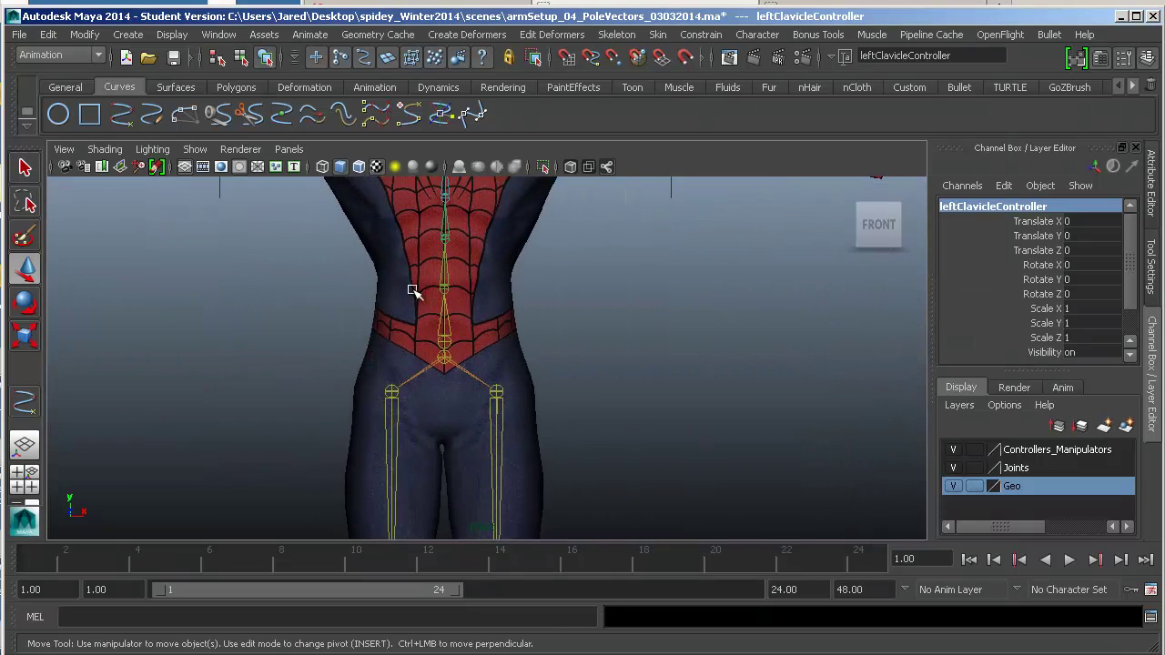
alt+middle_drag(430, 405, 437, 274)
alt+right_drag(572, 403, 87, 364)
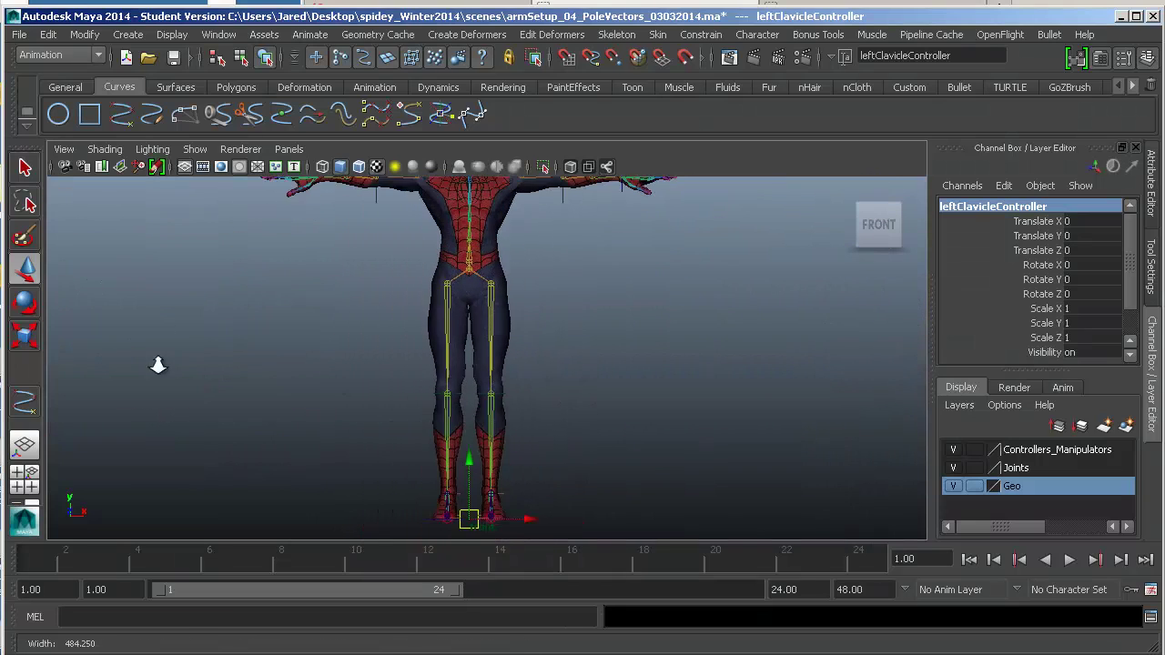
alt+middle_drag(515, 487, 516, 356)
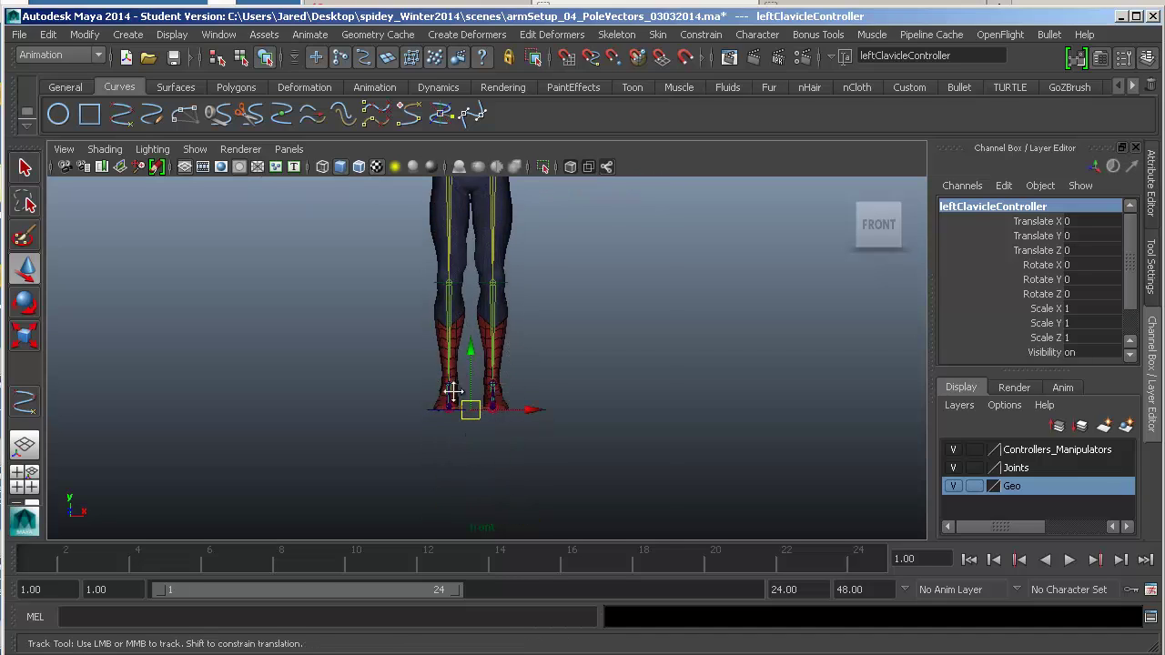
alt+right_drag(468, 403, 494, 364)
alt+middle_drag(494, 364, 346, 331)
alt+right_drag(346, 330, 922, 405)
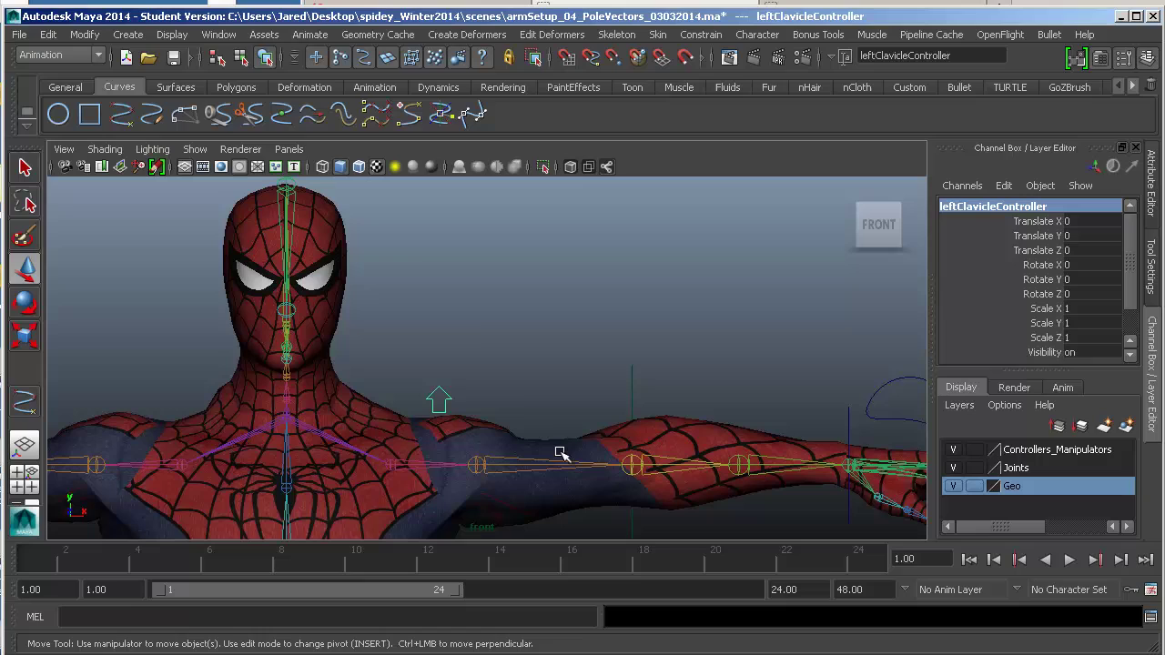
click(85, 35)
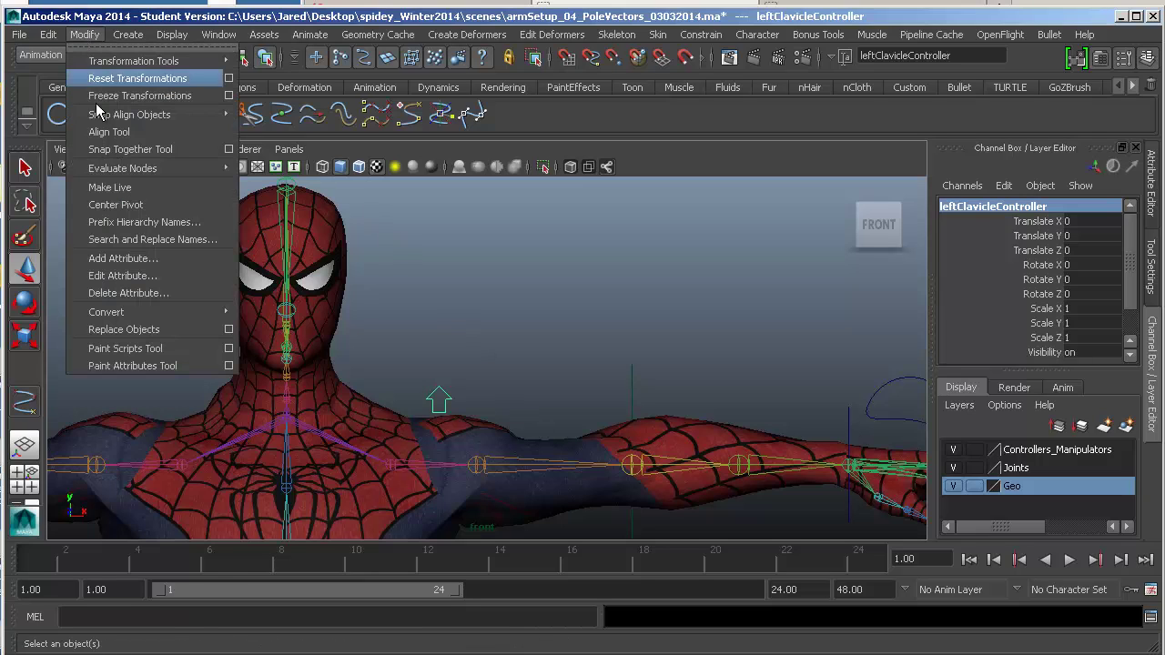
click(145, 208)
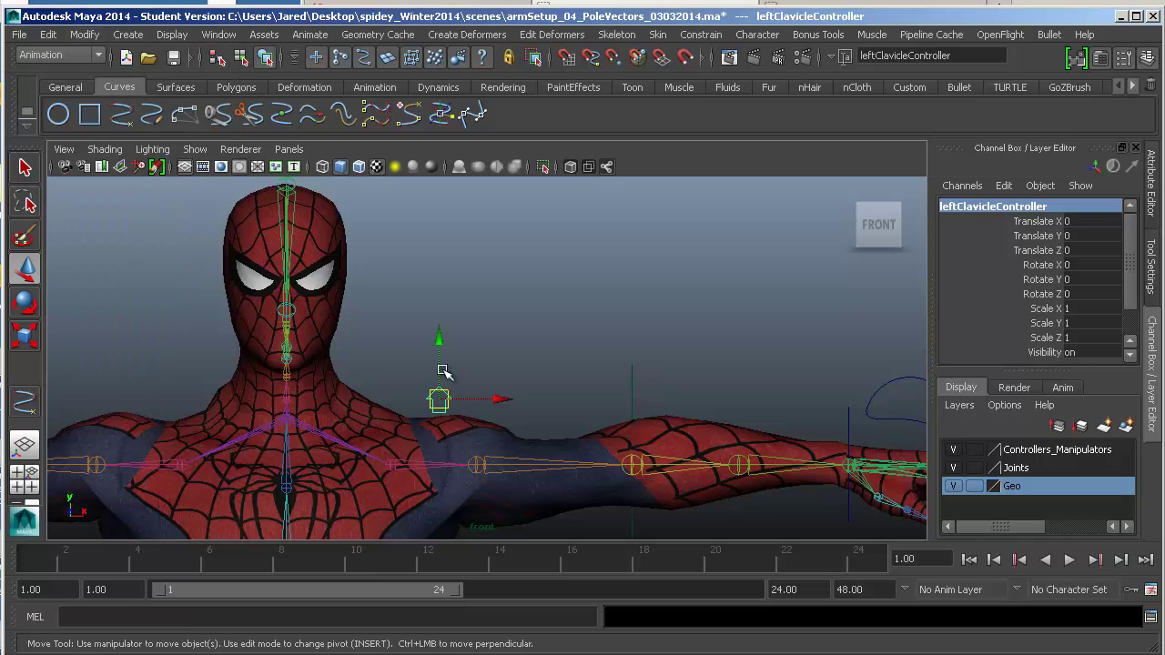
- Raise the arrow controller to a Translate Y of about 8.4 and scale it uniformly to about 3.2
drag(438, 343, 442, 287)
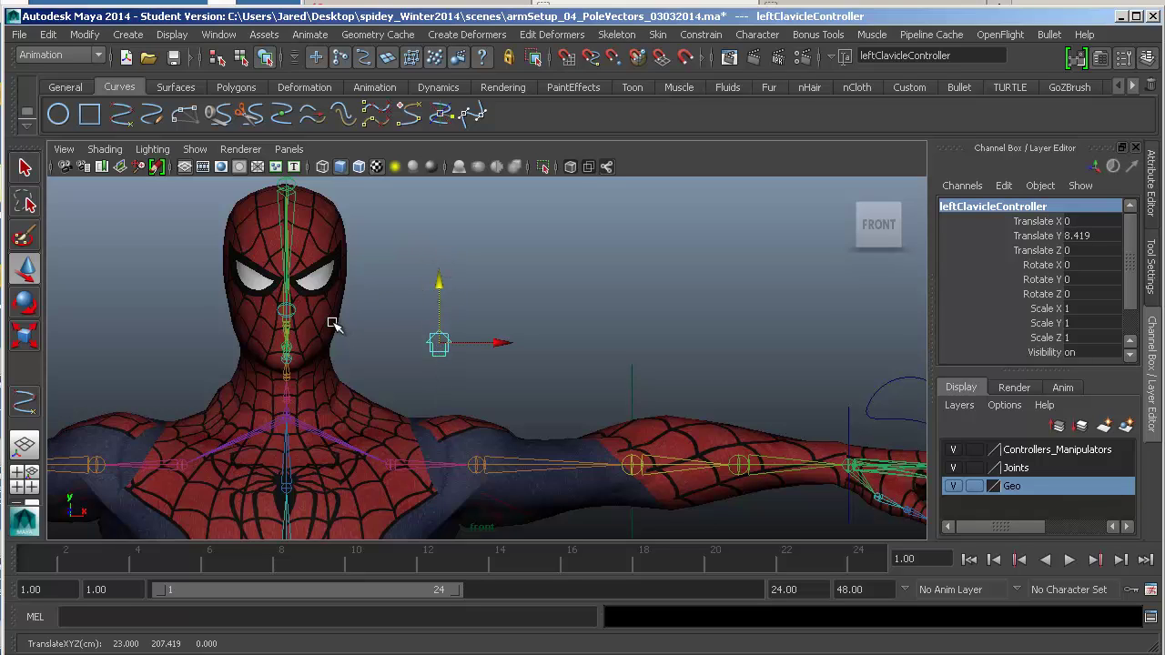
key(r)
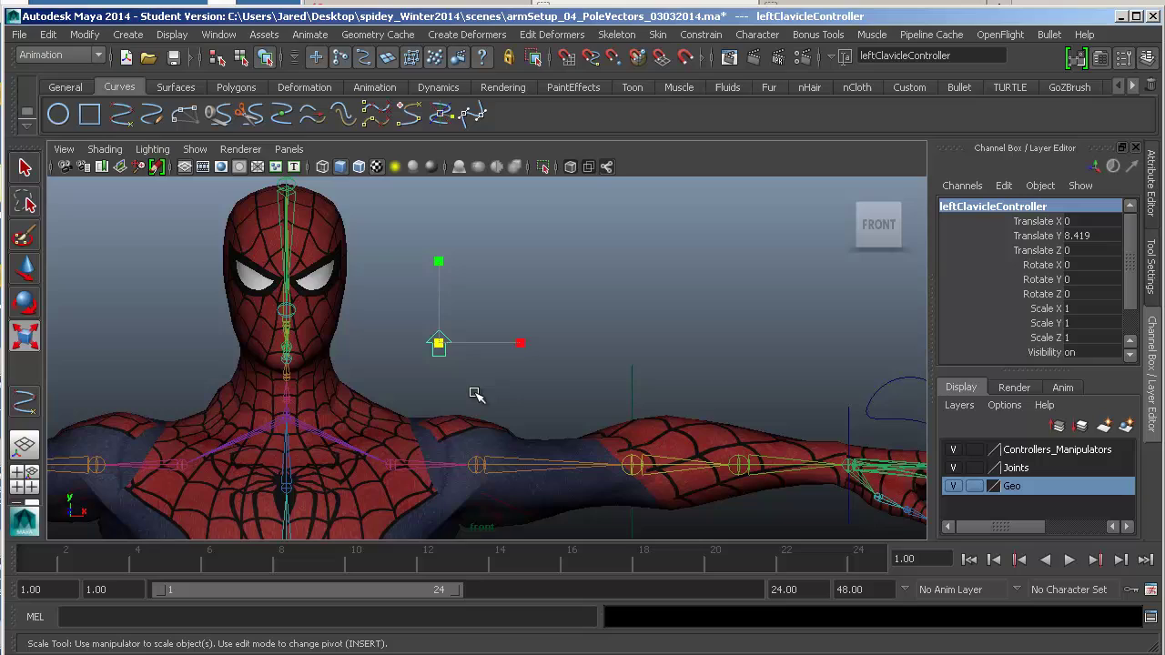
drag(438, 345, 482, 325)
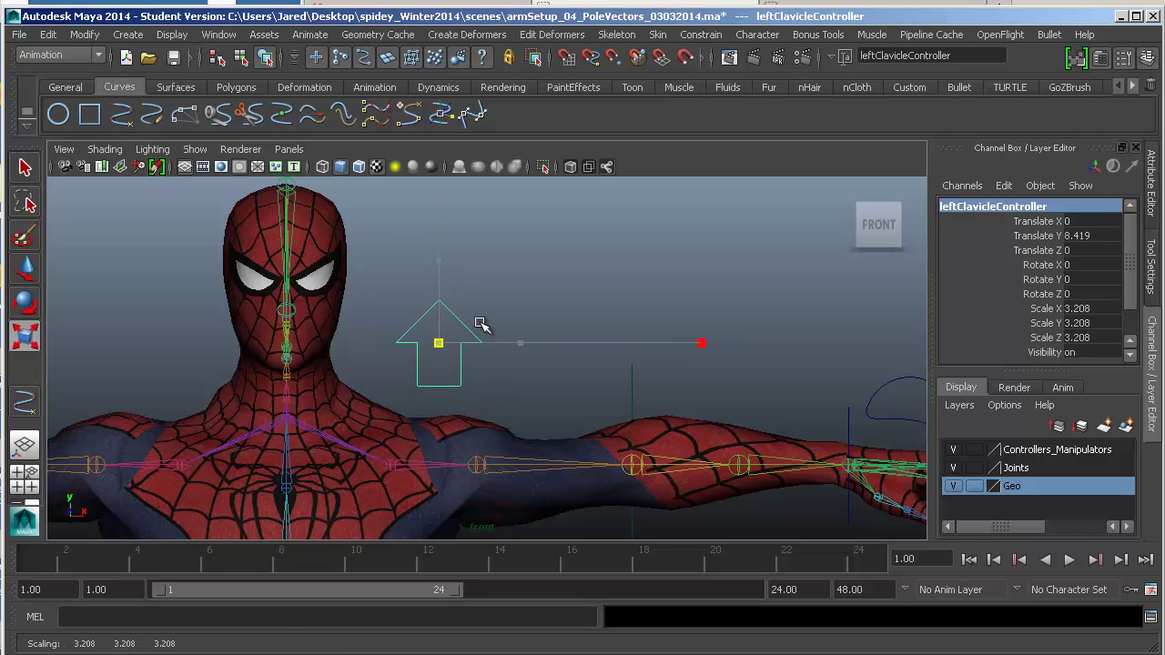
- Reposition the arrow above the left shoulder in the front view, at about Translate X 3.4 and Translate Y 13
alt+right_drag(510, 428, 491, 373)
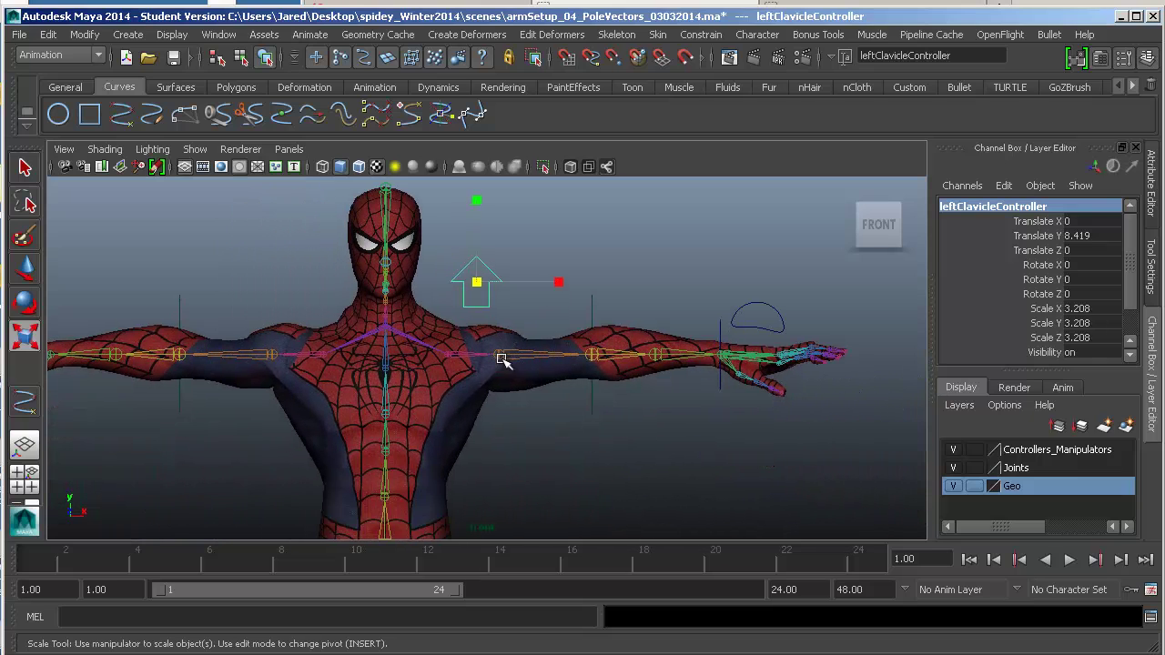
alt+middle_drag(499, 286, 564, 285)
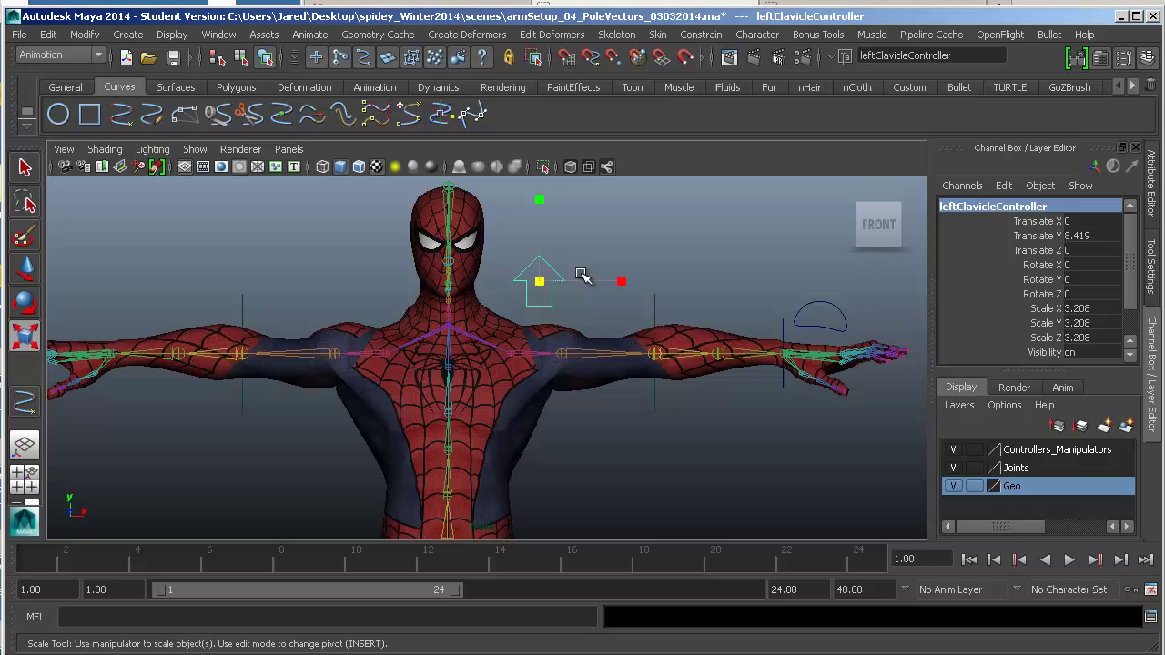
key(2)
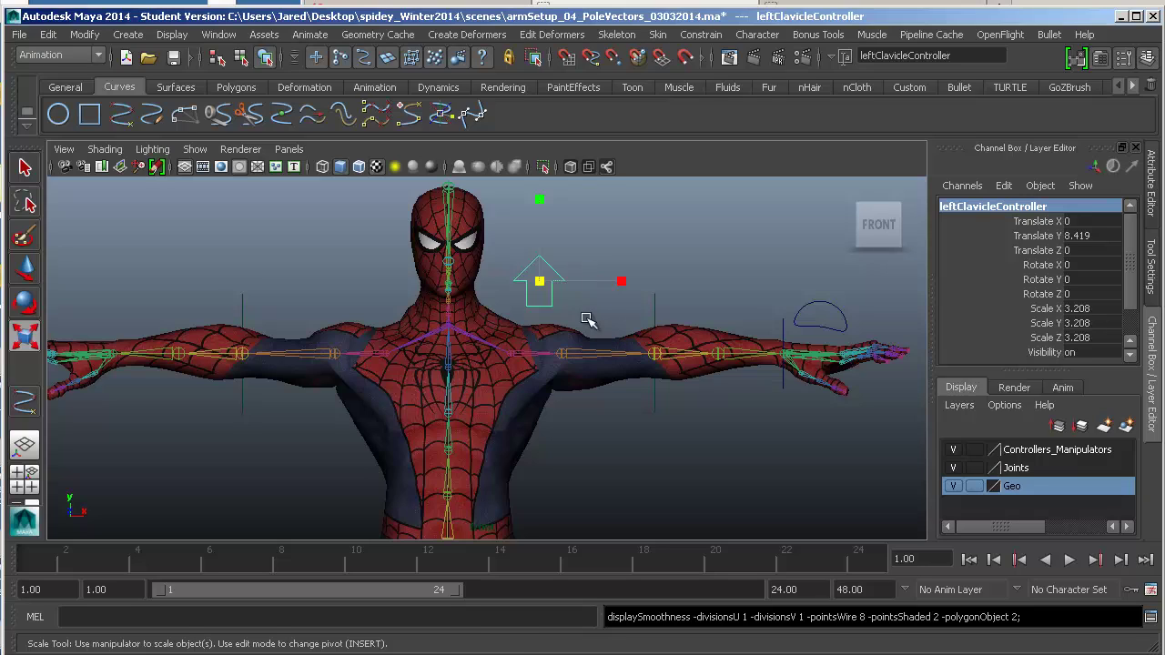
key(w)
drag(599, 281, 616, 310)
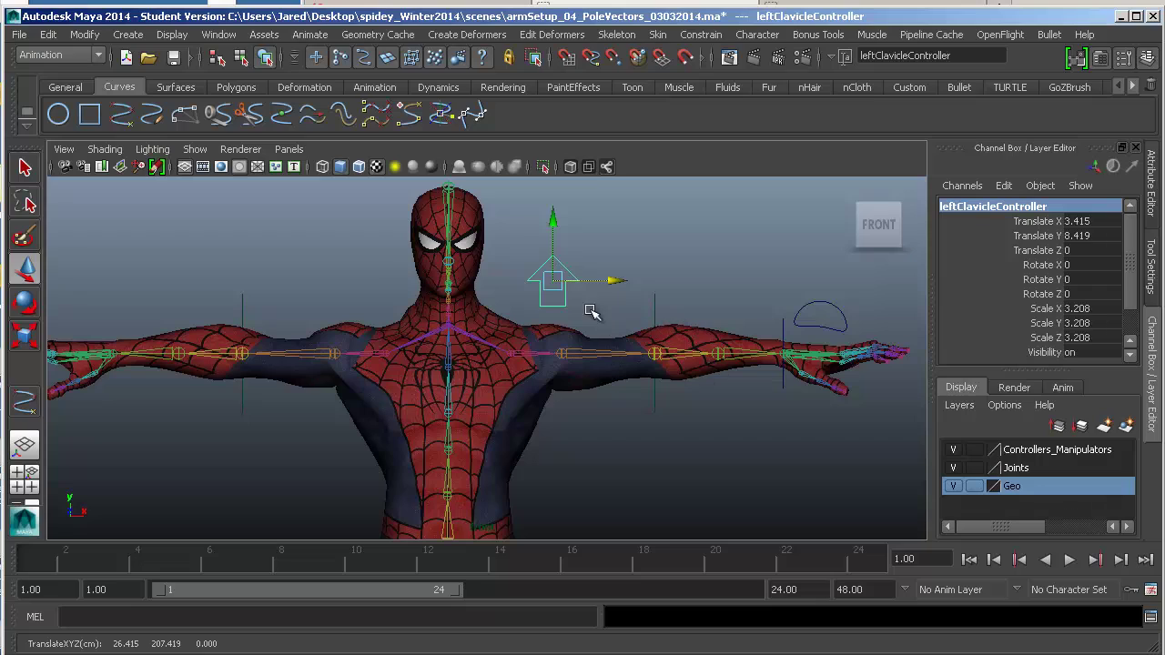
drag(554, 216, 555, 208)
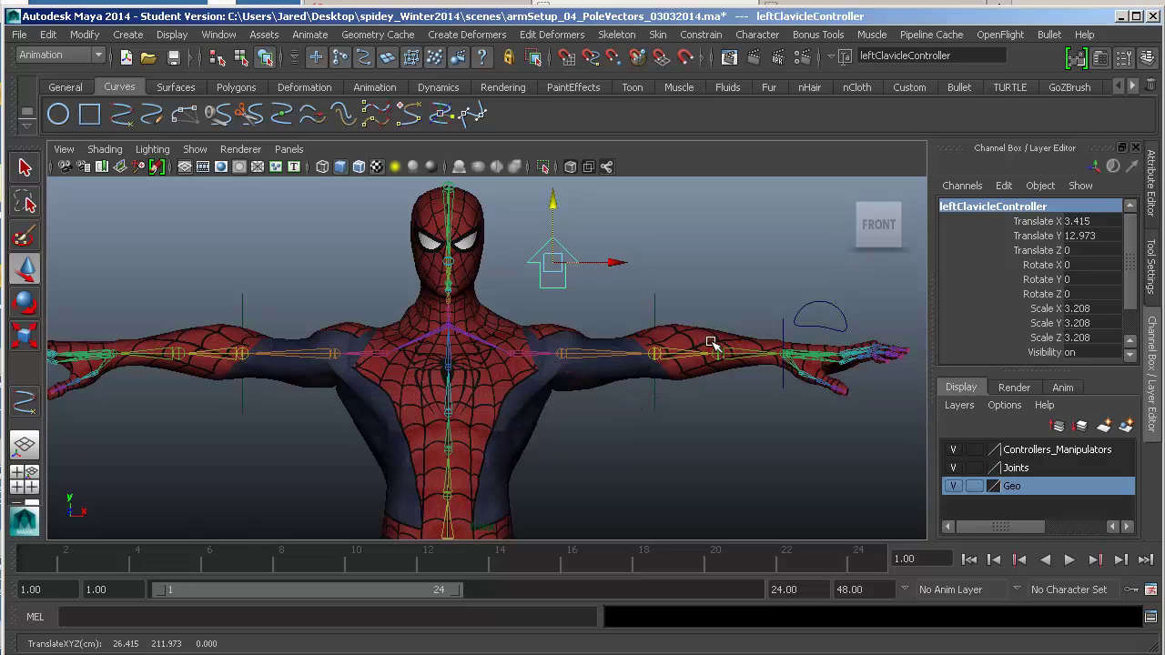
- In the perspective view, move the arrow controller behind the character to a Translate Z of about -50.3
key(space)
key(a)
key(space)
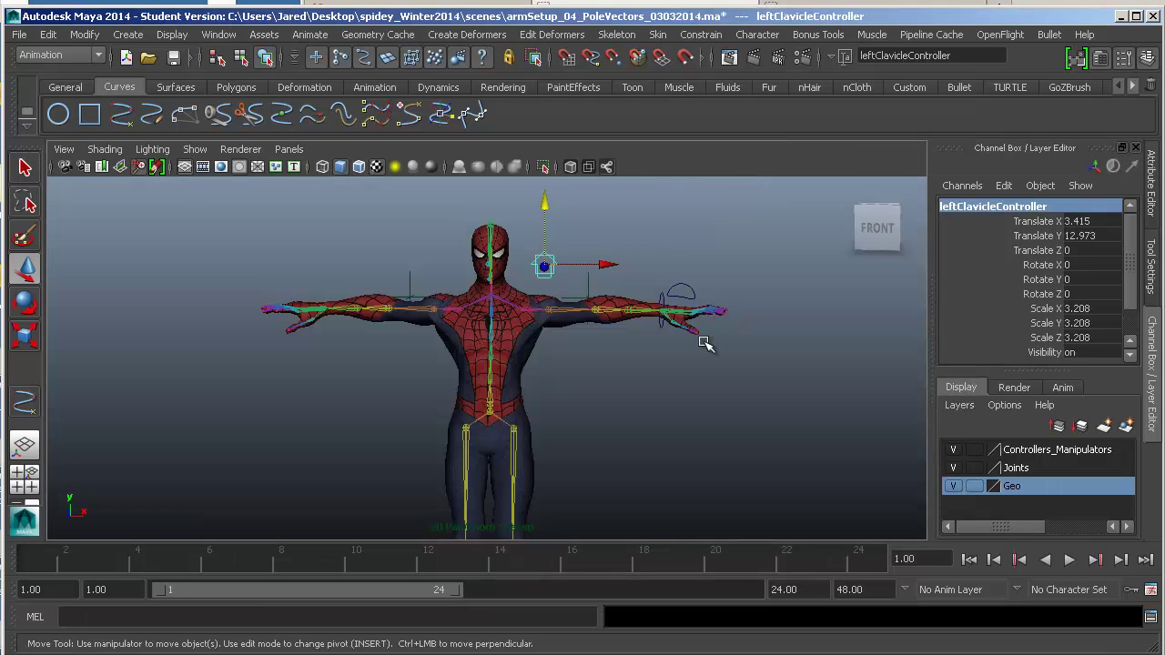
alt+drag(736, 337, 567, 377)
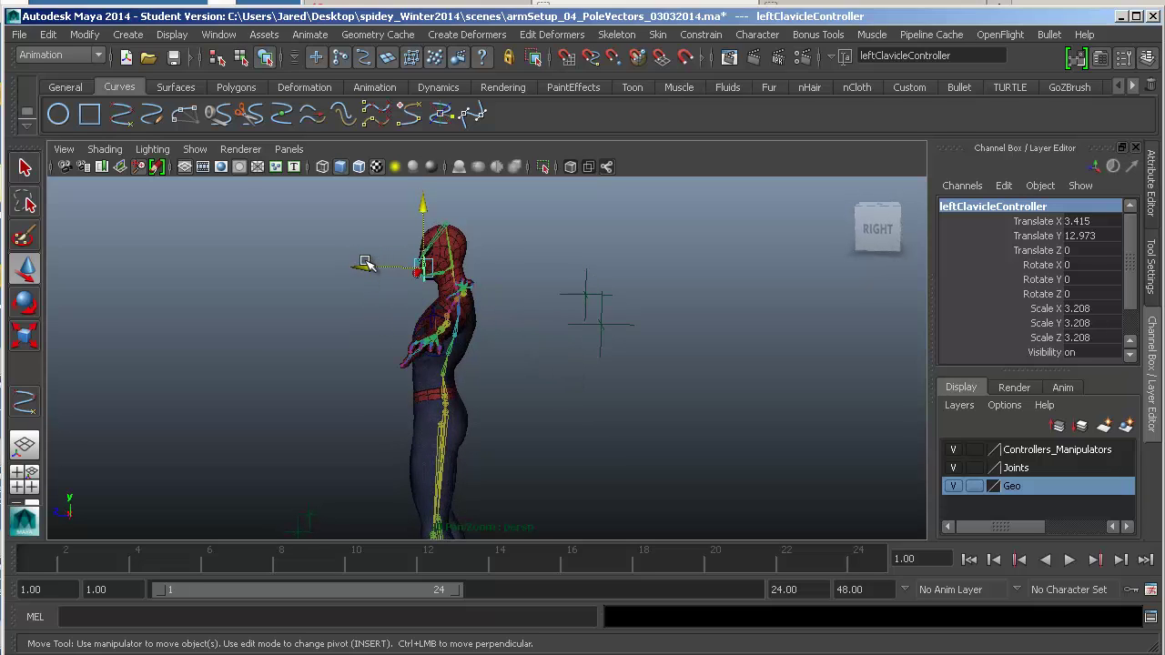
drag(365, 263, 551, 337)
alt+drag(466, 317, 409, 345)
alt+drag(557, 344, 556, 325)
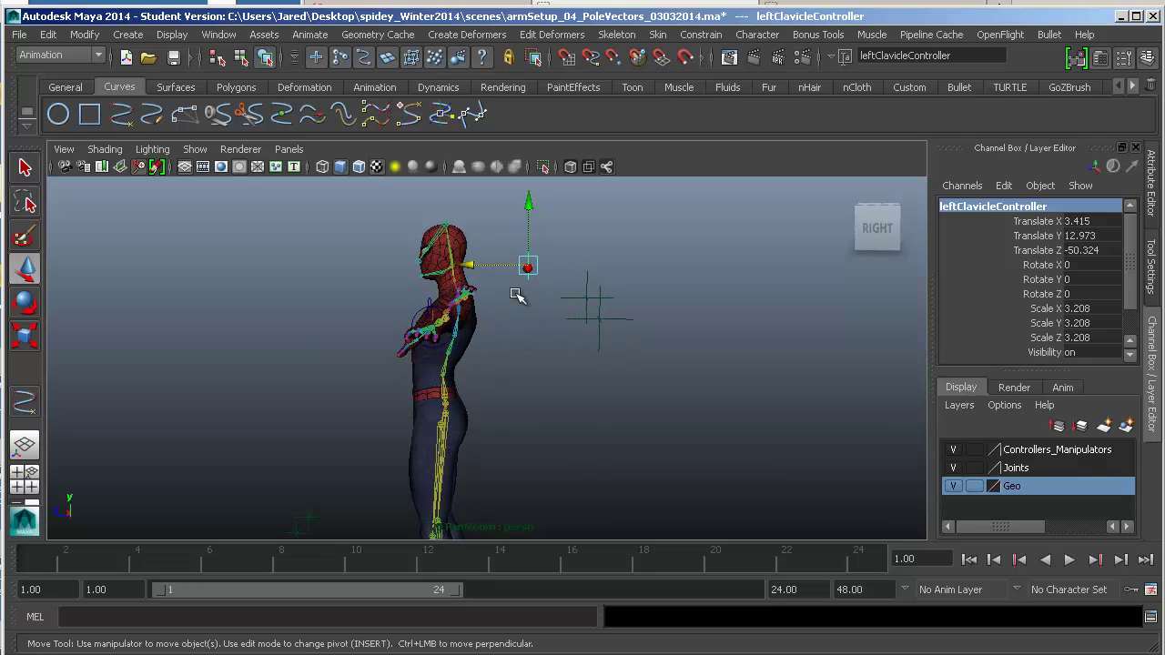
- Freeze the transformations of leftClavicleController at its position behind the left shoulder
alt+drag(549, 322, 399, 288)
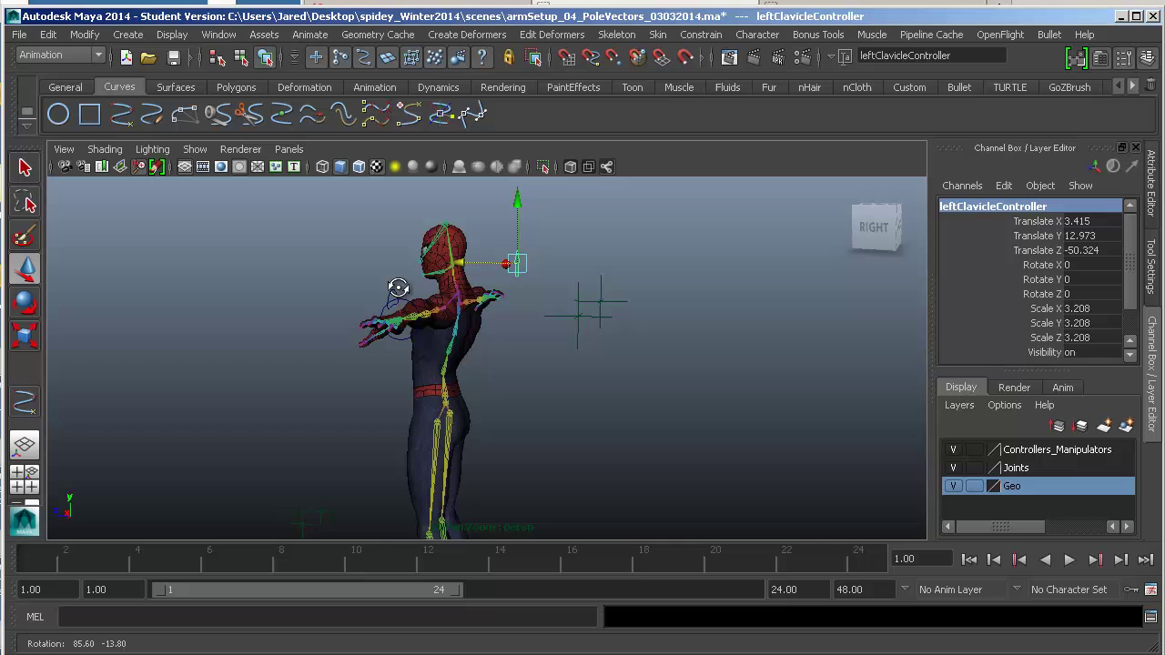
alt+drag(401, 355, 594, 345)
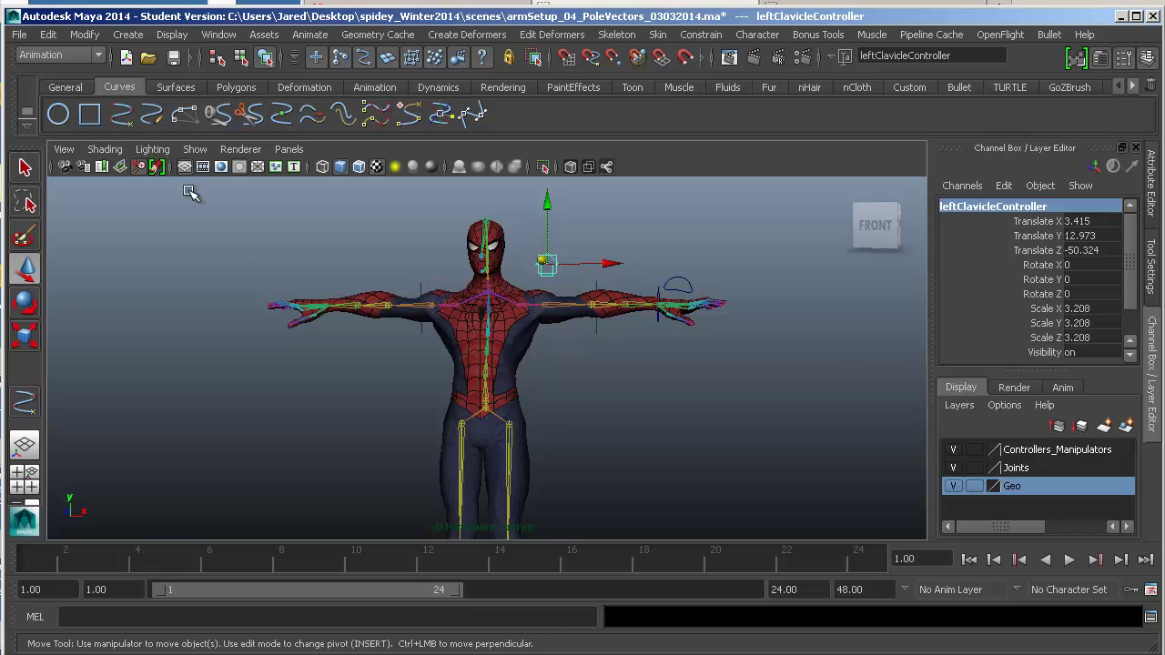
alt+drag(418, 310, 395, 316)
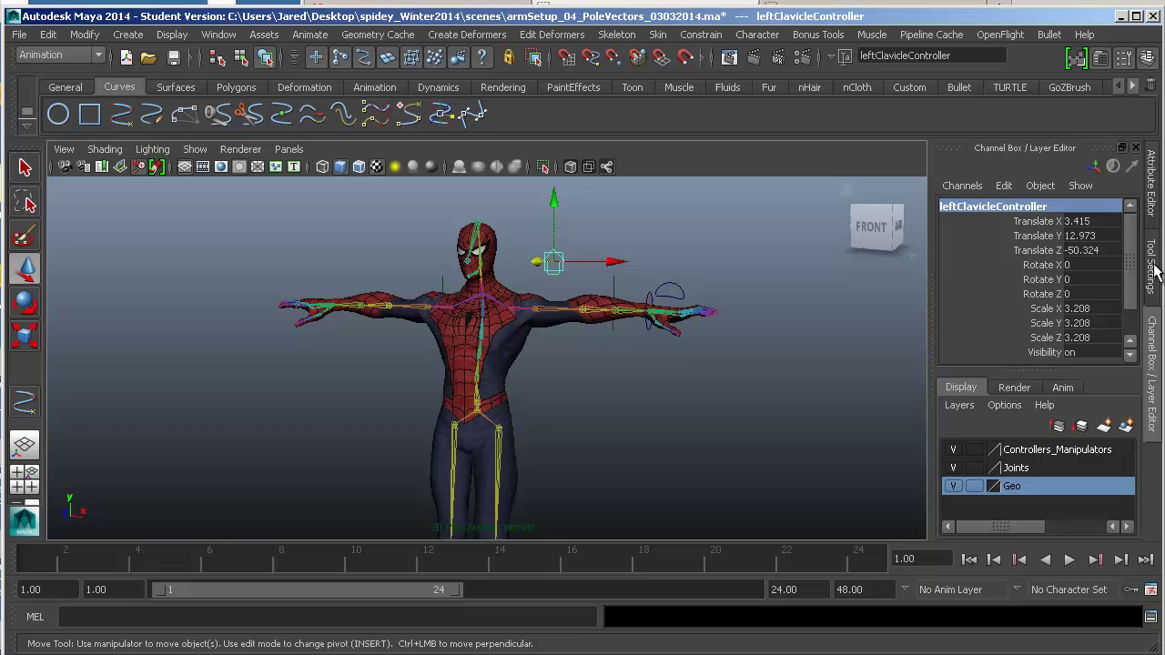
drag(1130, 269, 1126, 320)
scroll(1106, 259, up, 1)
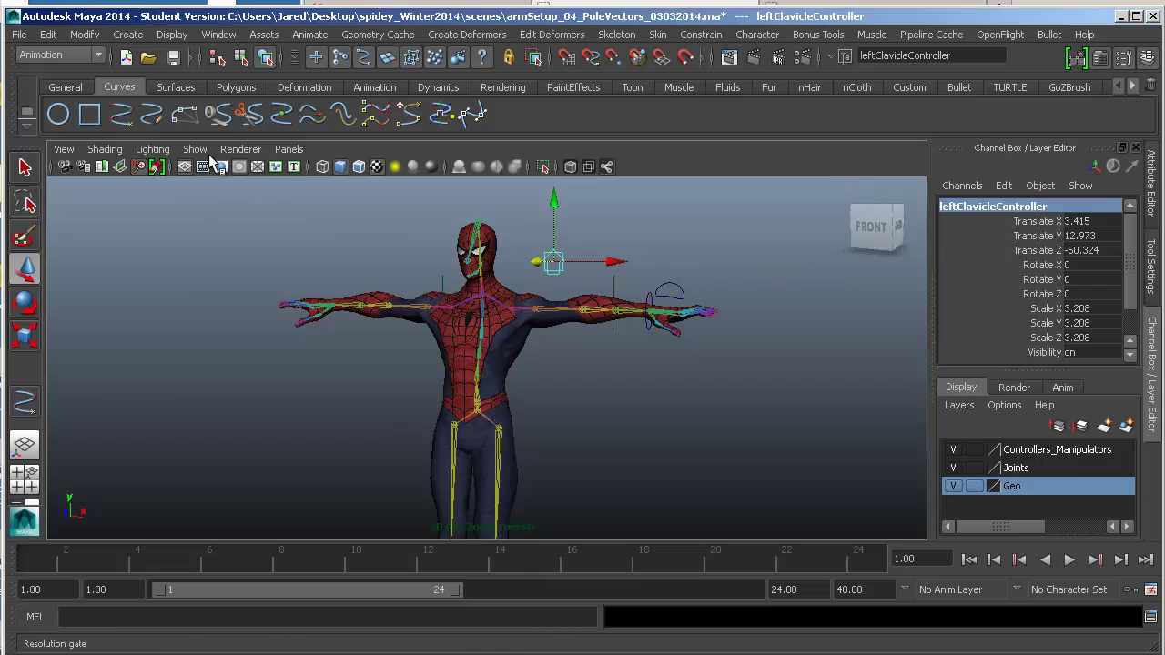
click(84, 35)
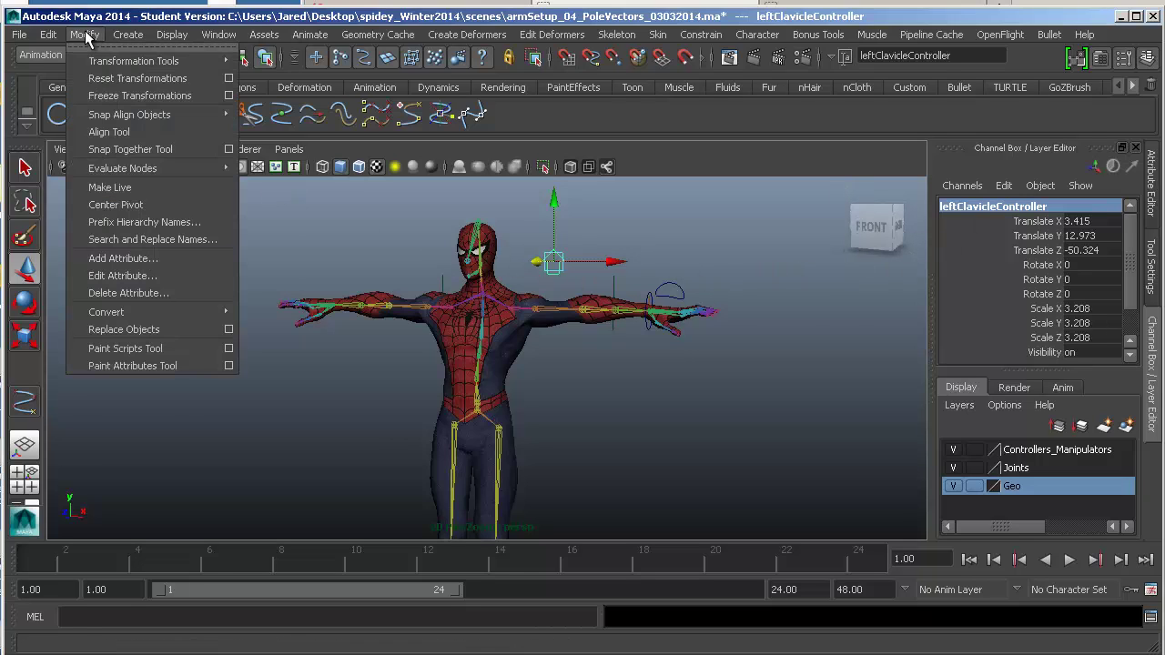
click(96, 94)
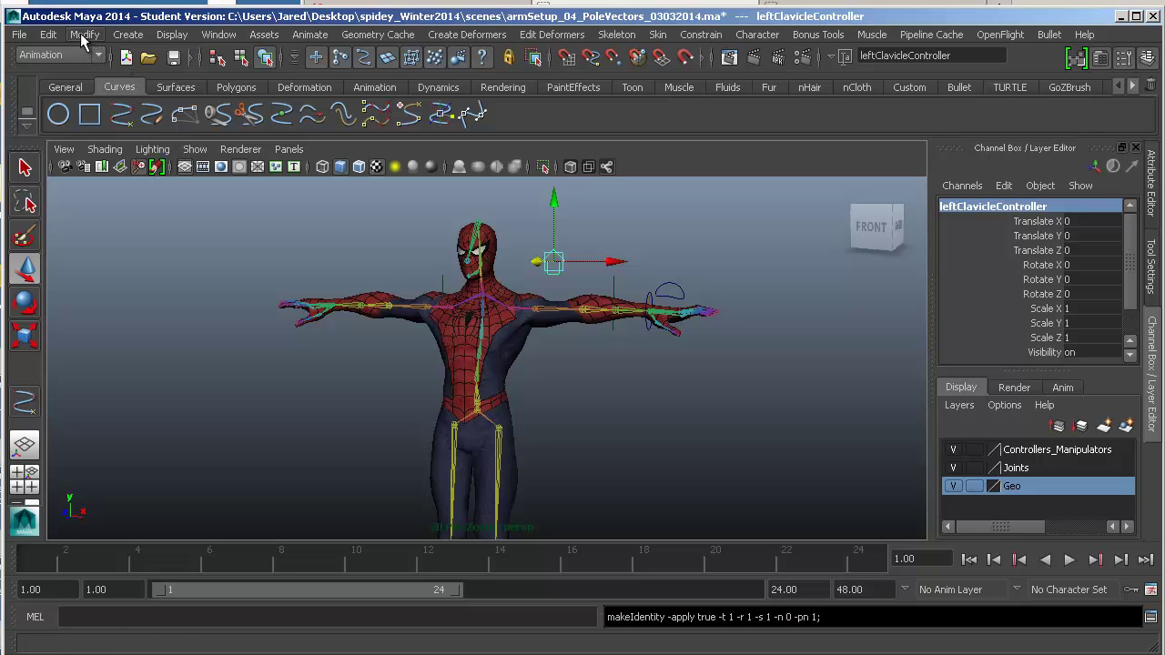
- Delete the construction history of leftClavicleController
click(48, 36)
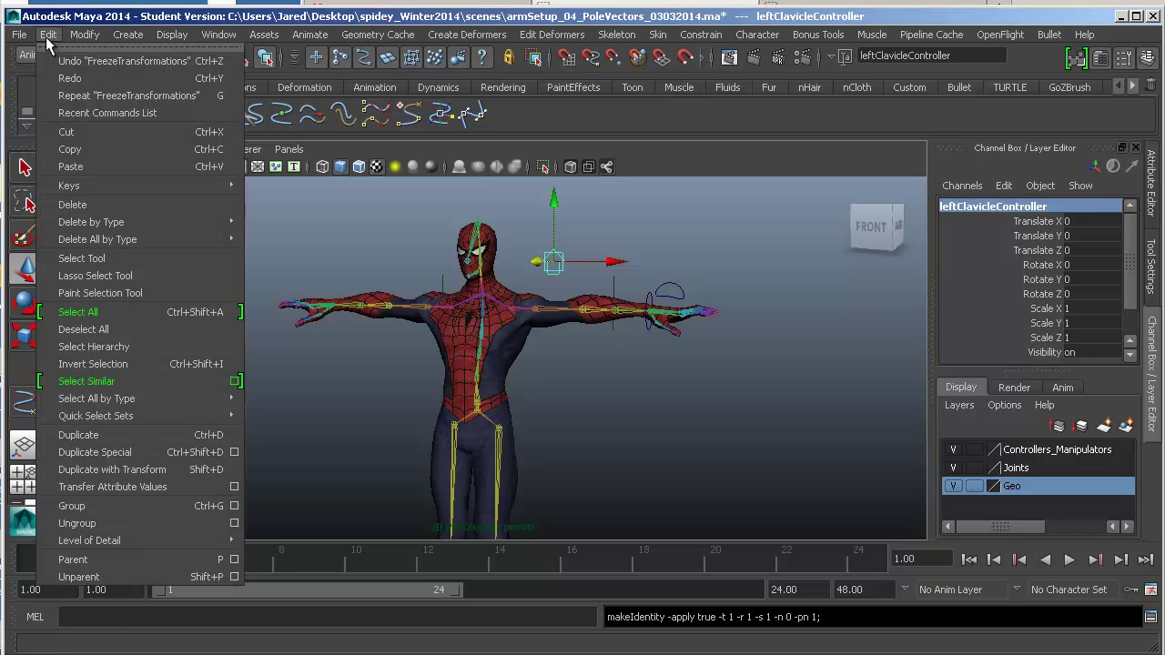
mouse_move(114, 228)
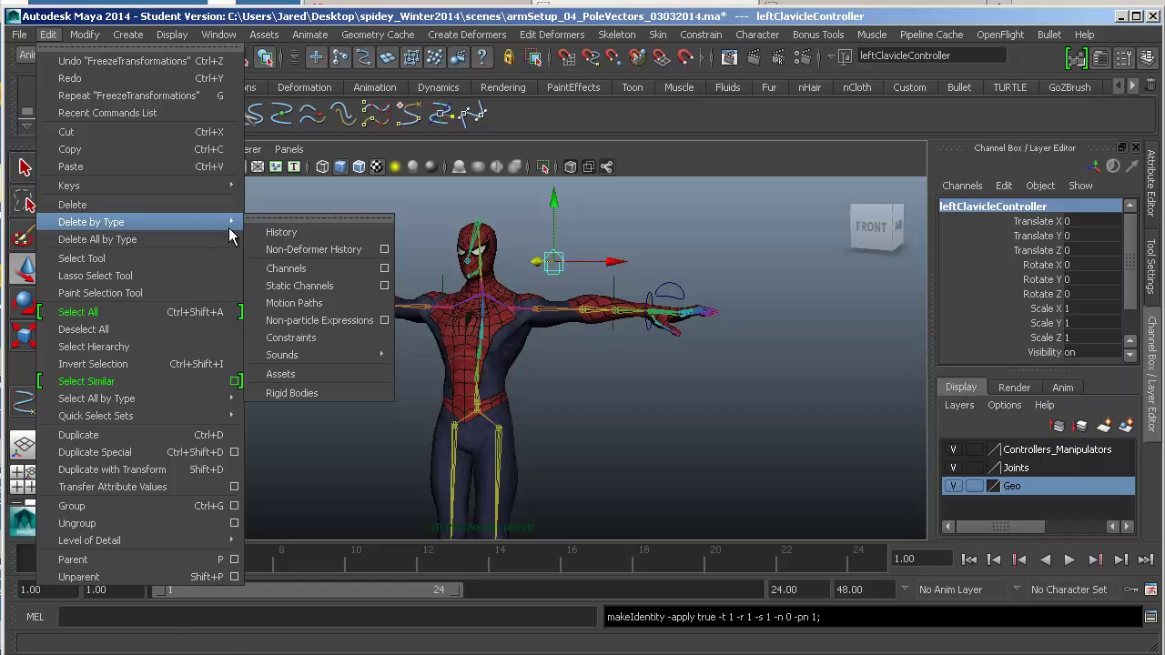
click(325, 234)
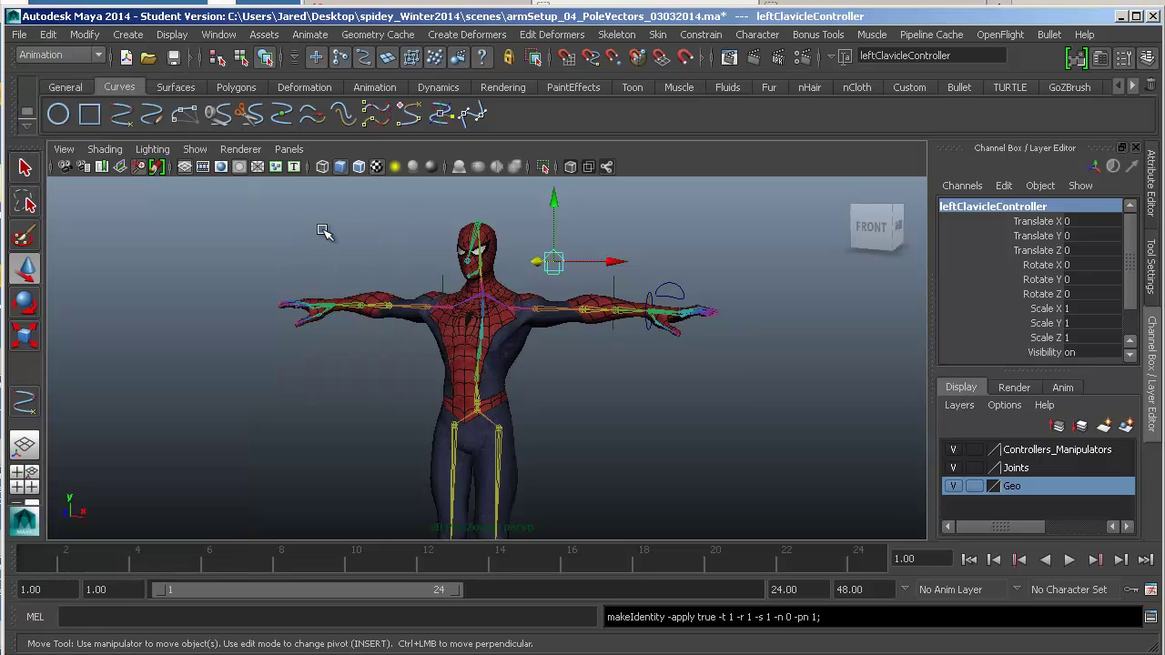
- Put leftClavicleController into a new group of its own
mouse_move(641, 306)
alt+mouse_down()
mouse_move(674, 387)
mouse_move(622, 395)
mouse_move(358, 300)
mouse_move(690, 342)
mouse_move(659, 310)
alt+mouse_up()
alt+drag(530, 281, 568, 307)
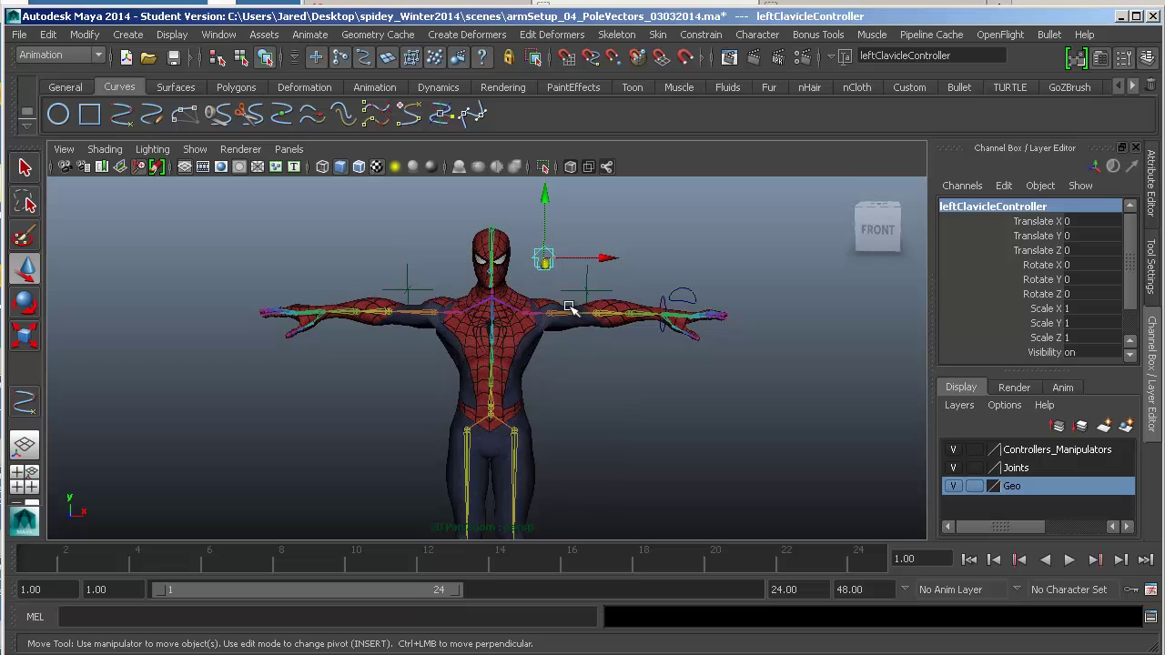
alt+drag(573, 352, 540, 353)
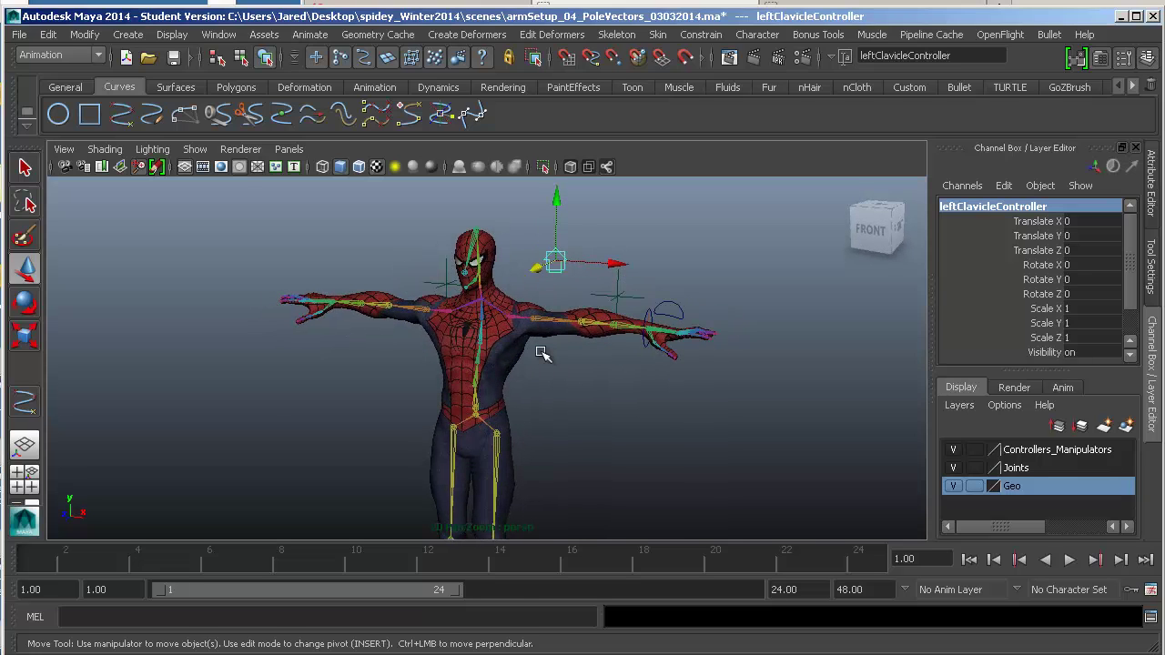
alt+drag(426, 409, 450, 398)
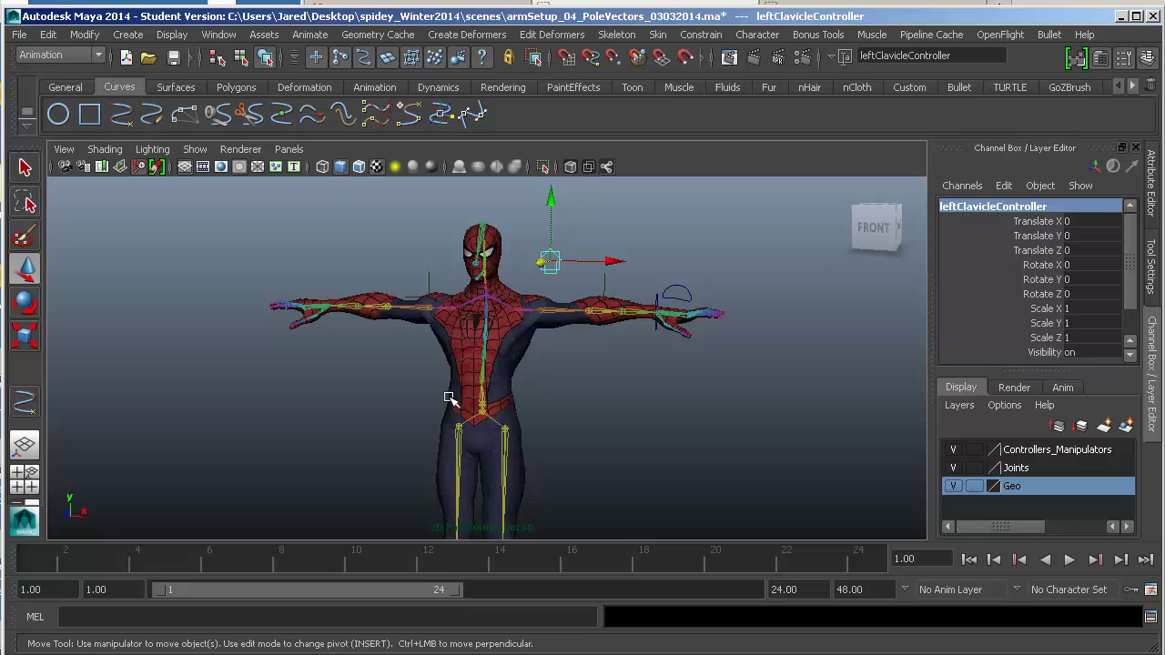
click(49, 34)
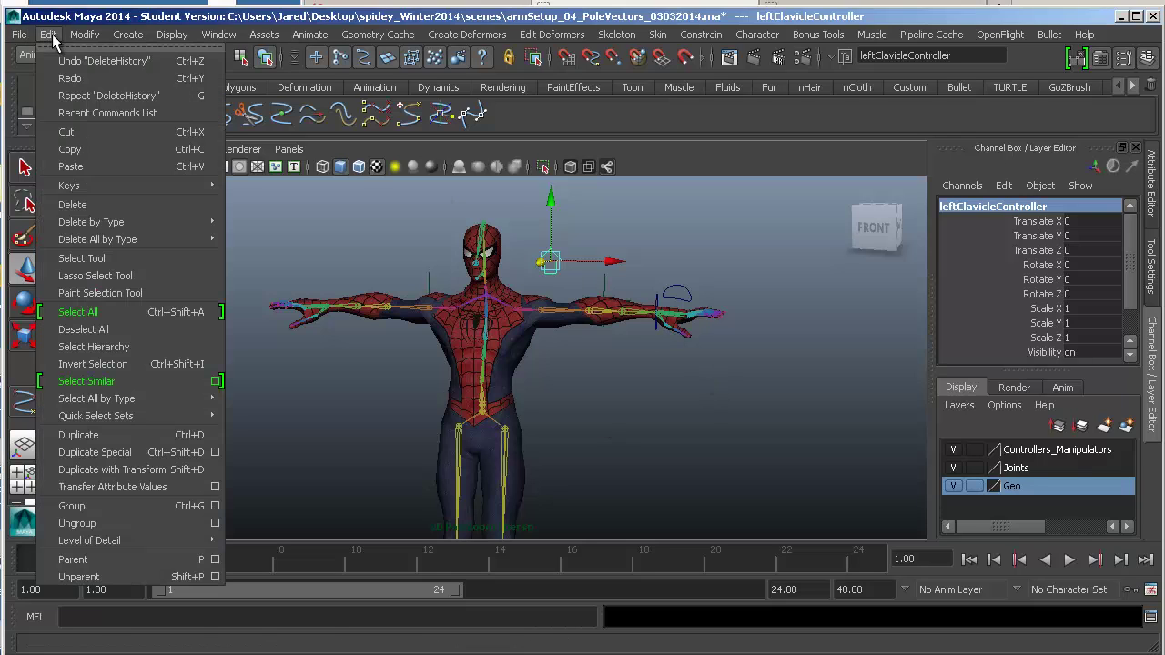
click(161, 505)
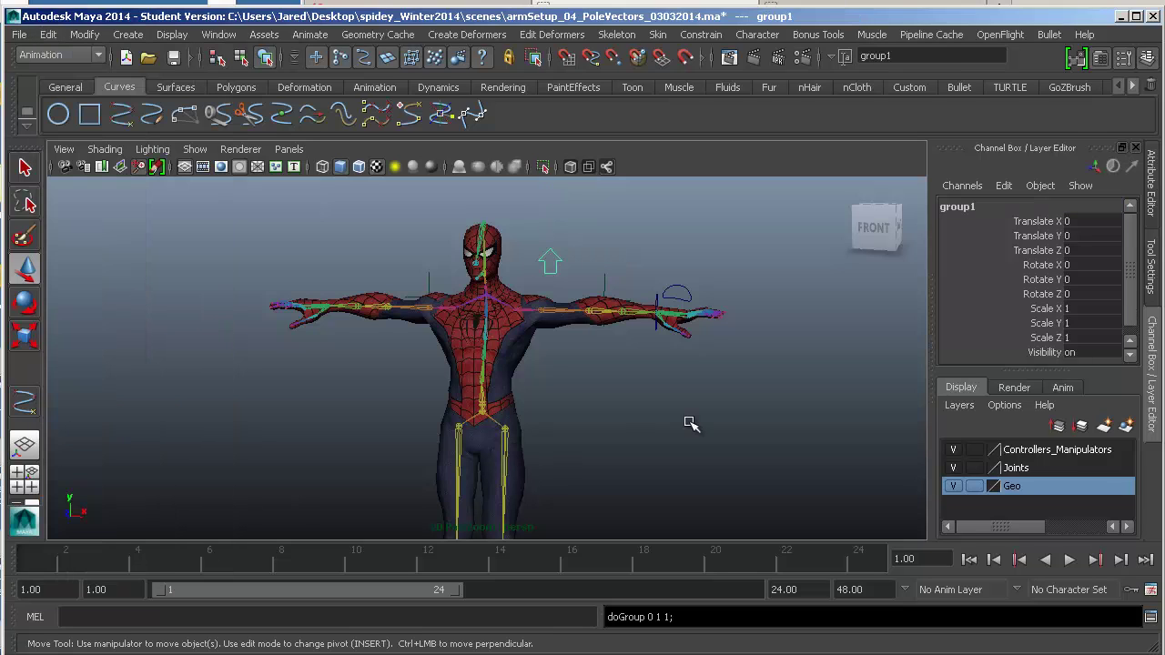
- Check where the new group's pivot lies relative to the character and the arrow controller
alt+right_drag(689, 424, 506, 521)
alt+middle_drag(506, 521, 514, 382)
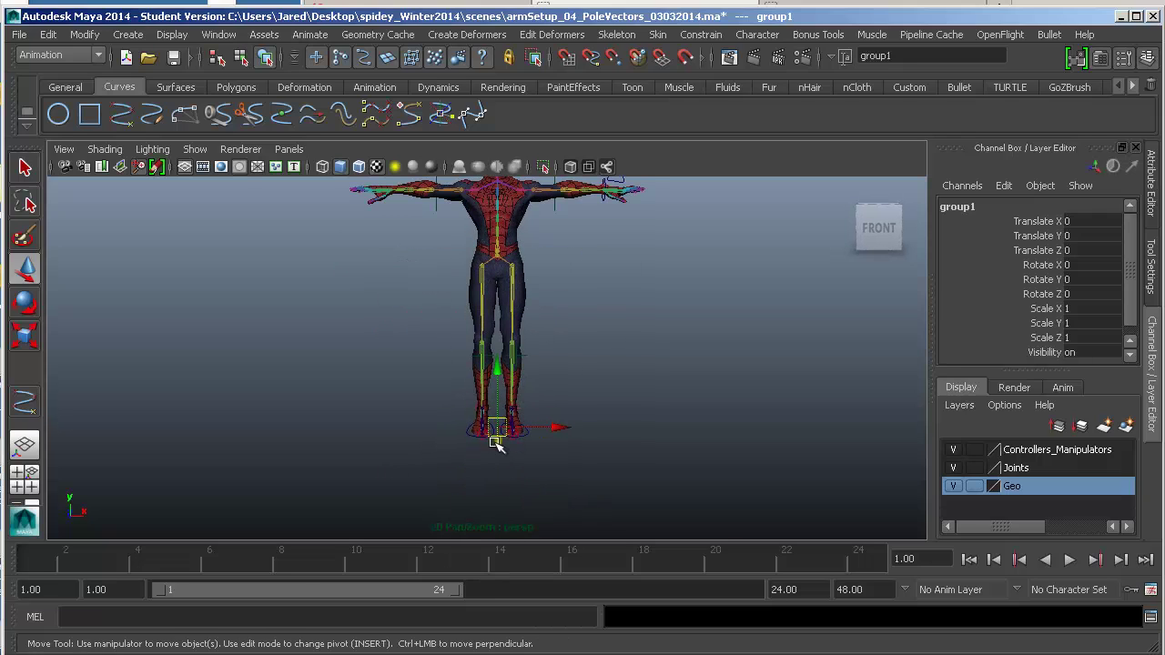
alt+middle_drag(501, 446, 507, 447)
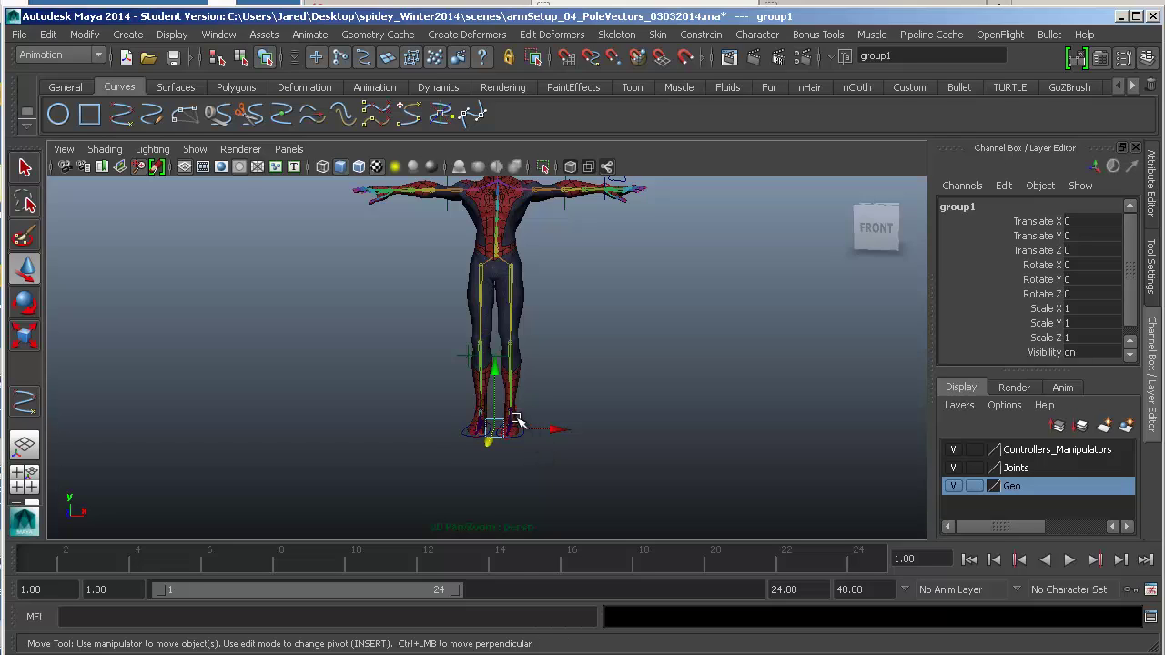
mouse_move(515, 416)
alt+mouse_down()
mouse_move(502, 447)
mouse_move(492, 411)
alt+mouse_up()
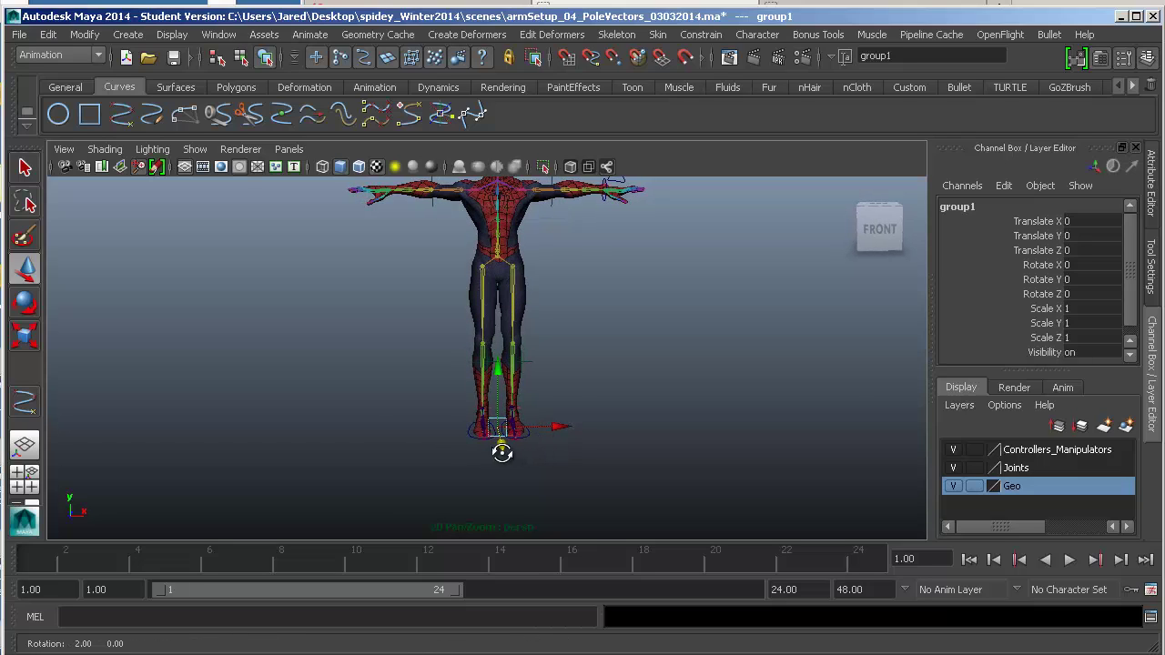
alt+middle_drag(579, 361, 579, 440)
alt+drag(579, 439, 554, 447)
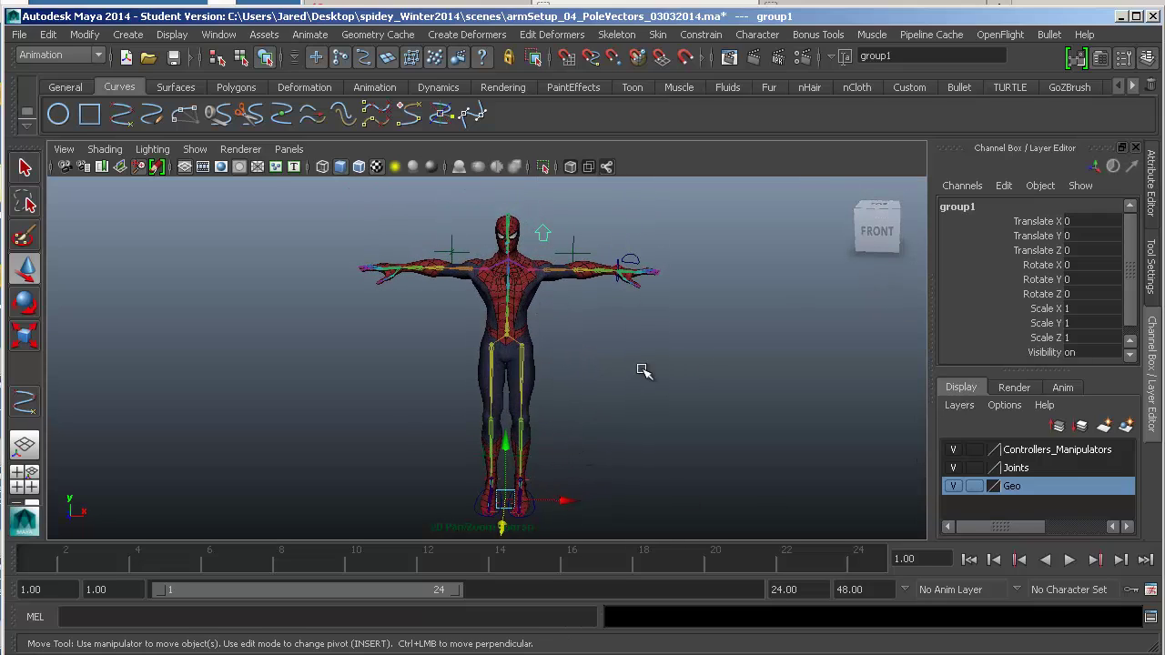
- Duplicate the left clavicle controller's group and mirror the copy to the character's right side with Scale X -1
mouse_move(635, 387)
alt+mouse_down()
mouse_move(637, 404)
mouse_move(620, 392)
alt+mouse_up()
alt+drag(588, 449, 582, 410)
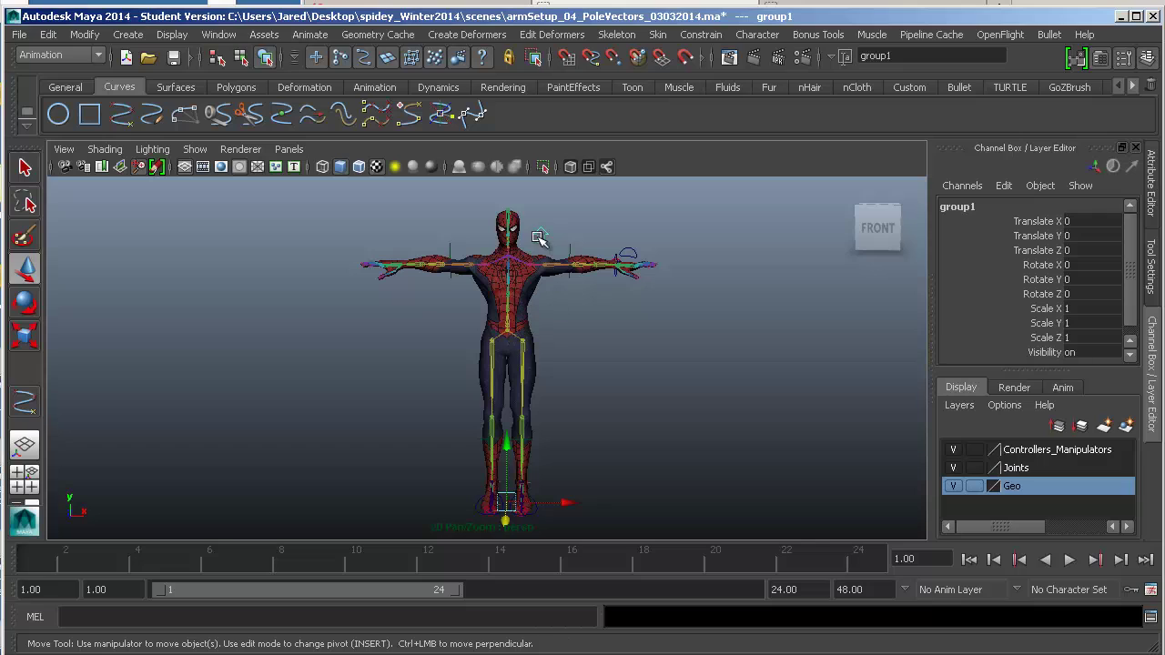
click(49, 35)
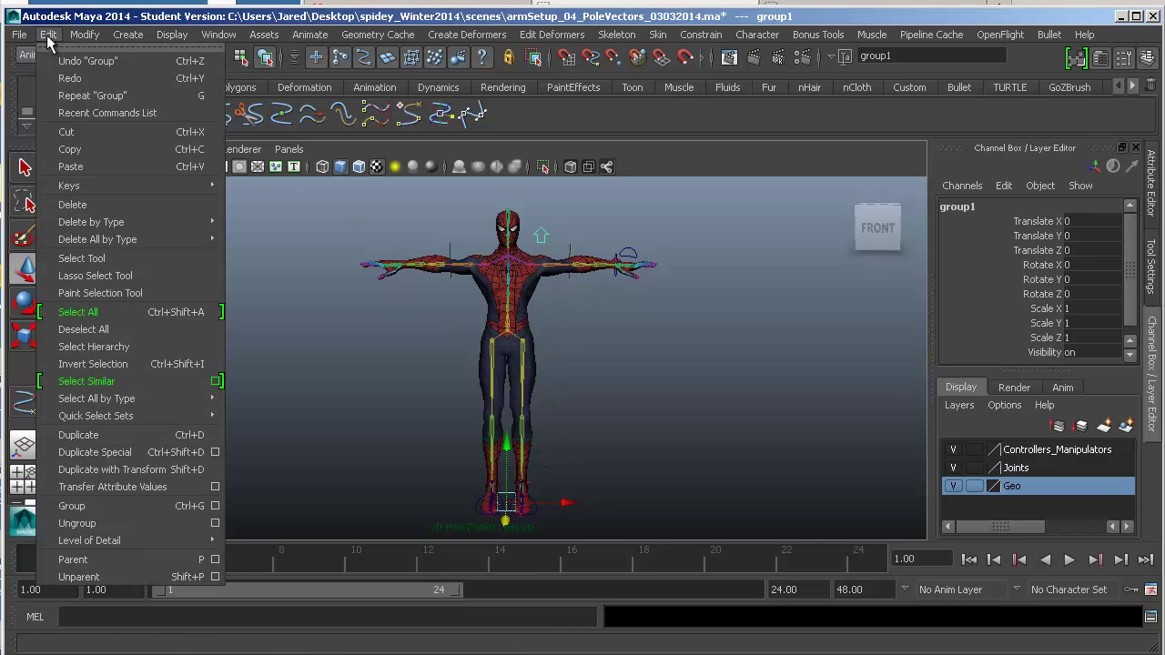
click(79, 435)
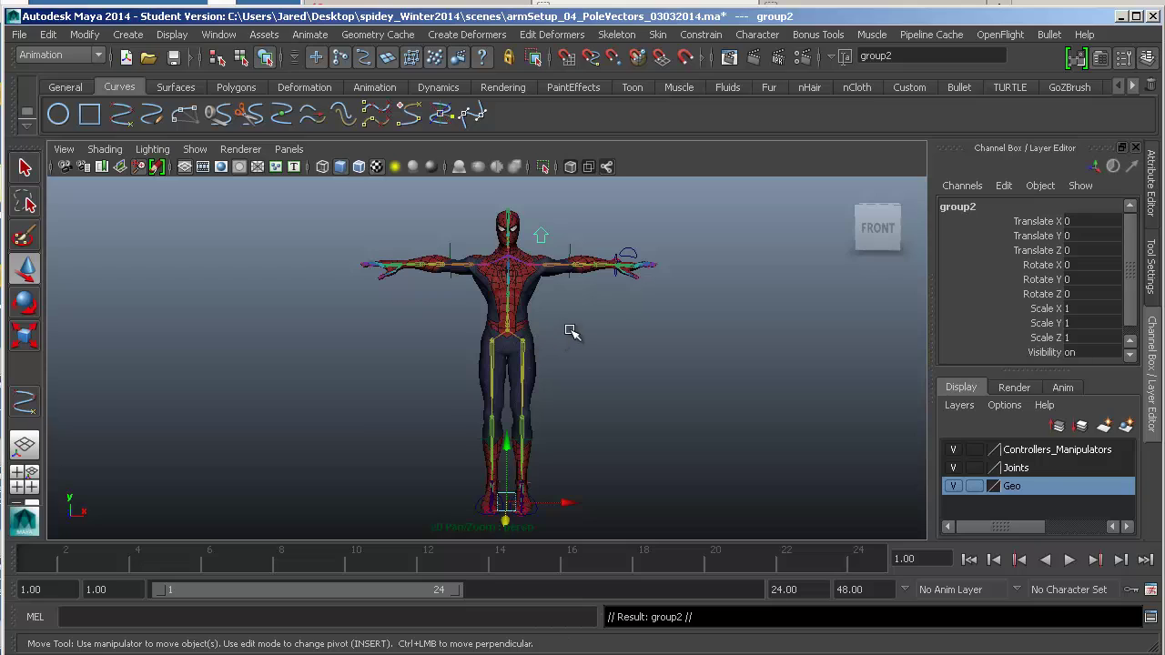
click(1085, 309)
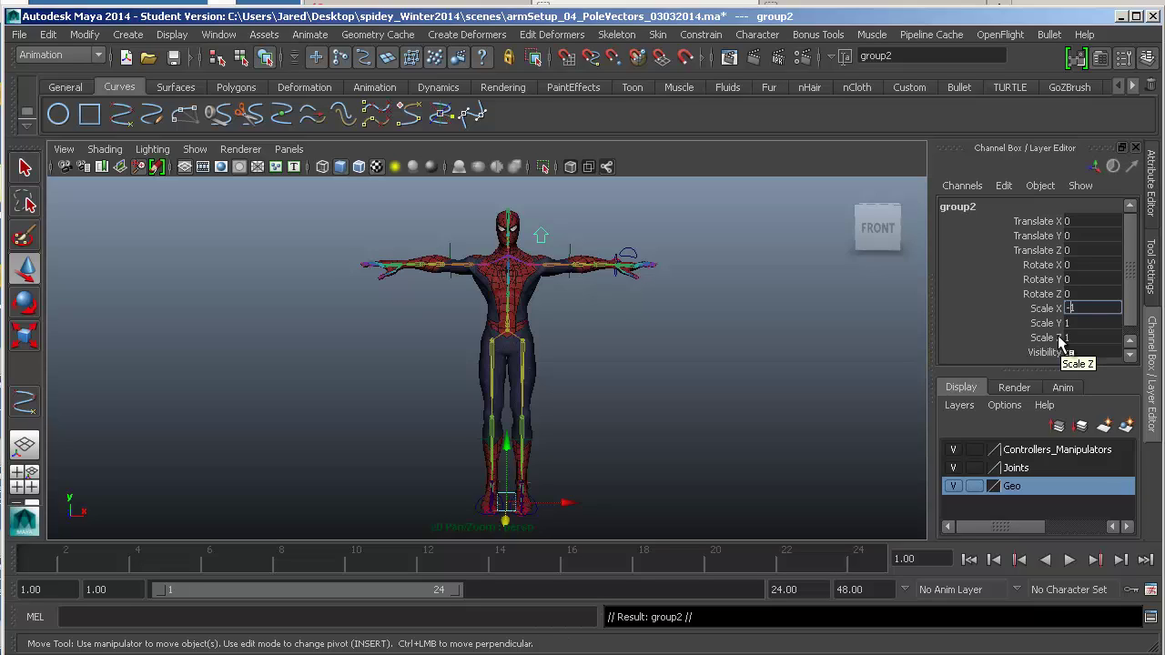
key(Return)
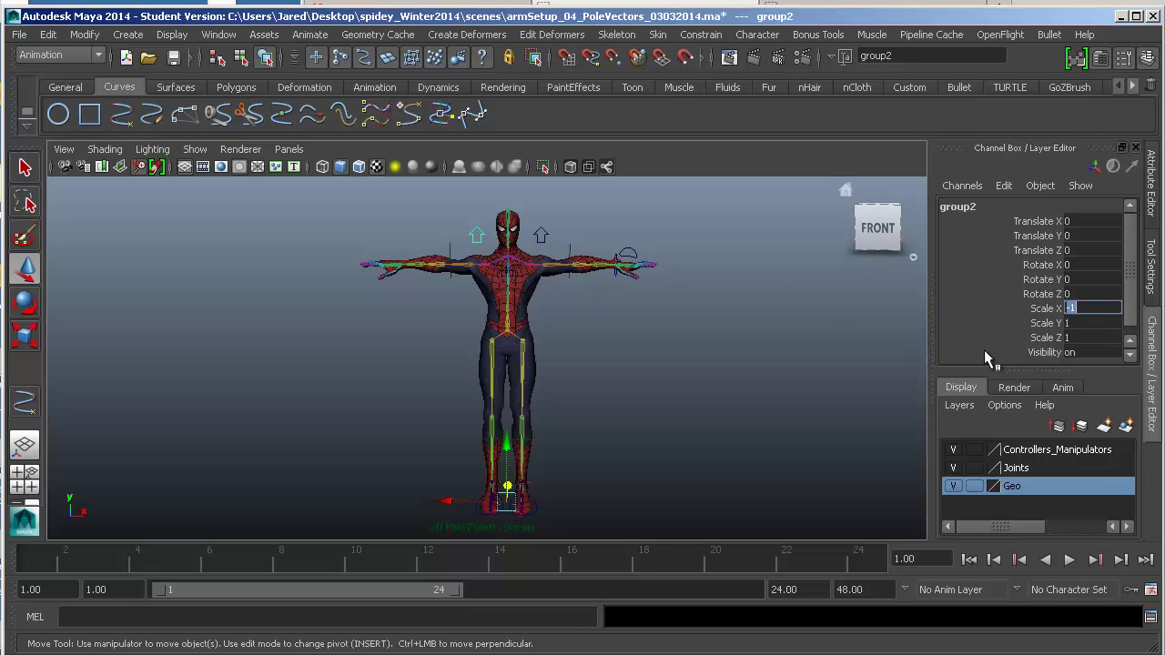
- Freeze the transformations of the mirrored group2 and delete its construction history
click(94, 36)
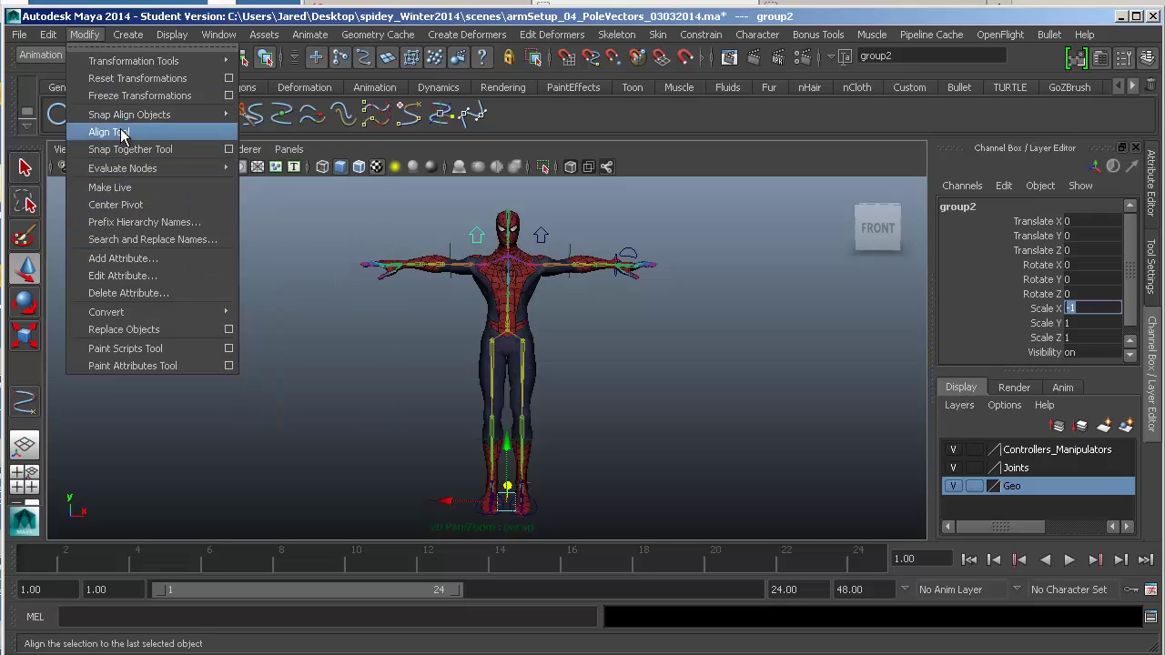
click(132, 97)
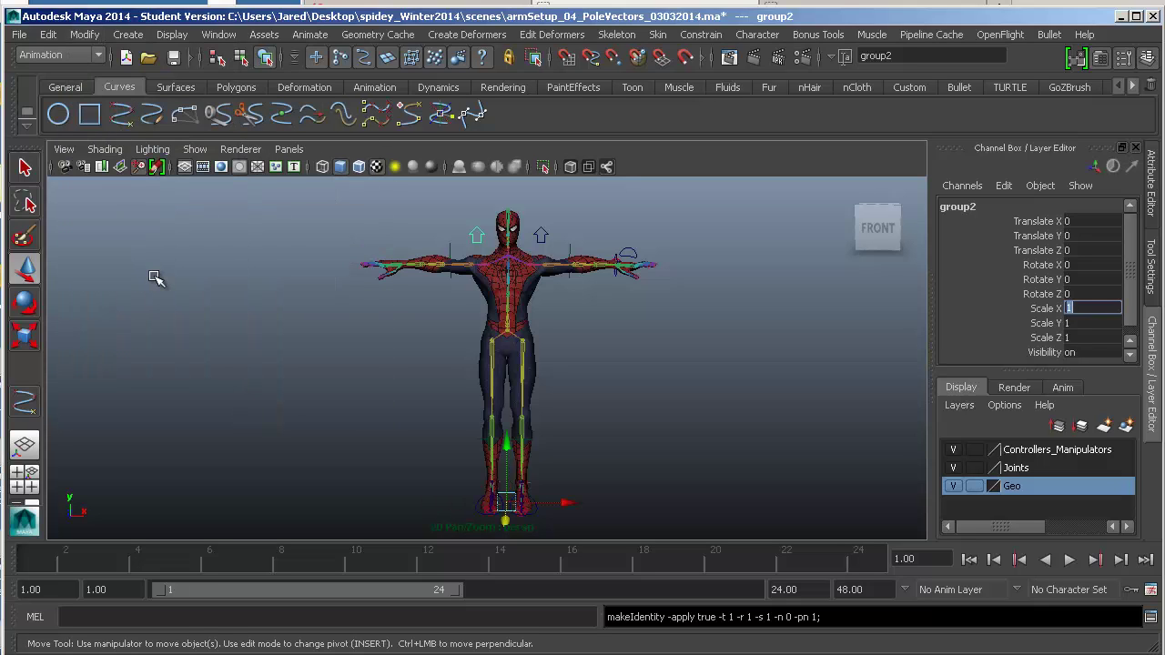
click(47, 35)
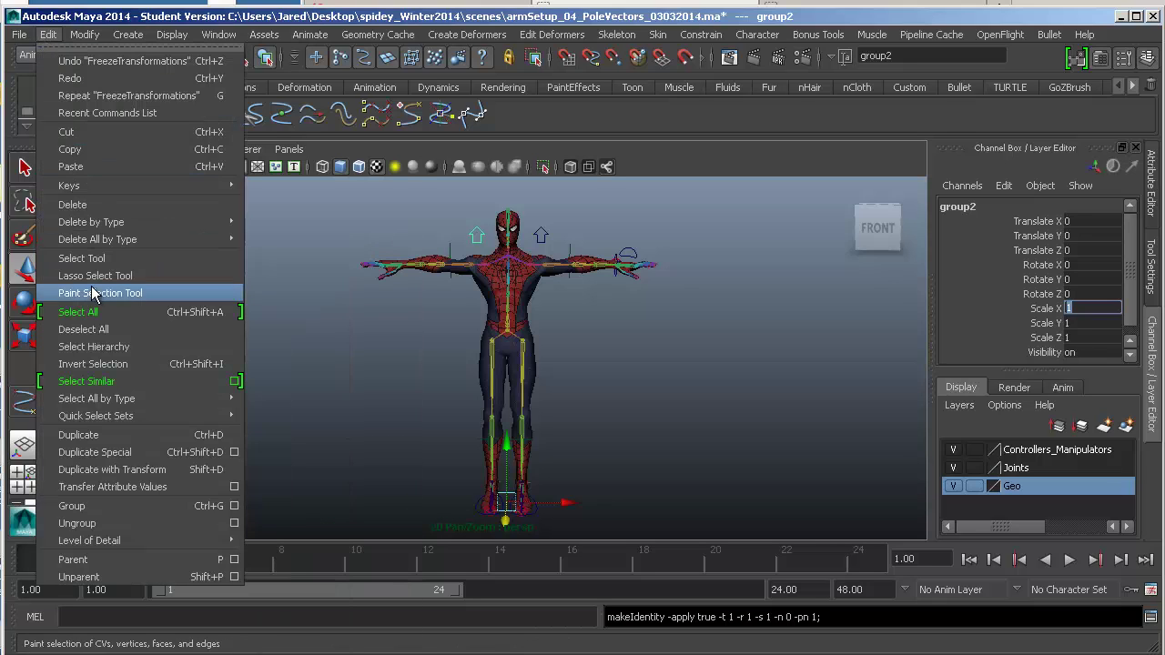
mouse_move(127, 225)
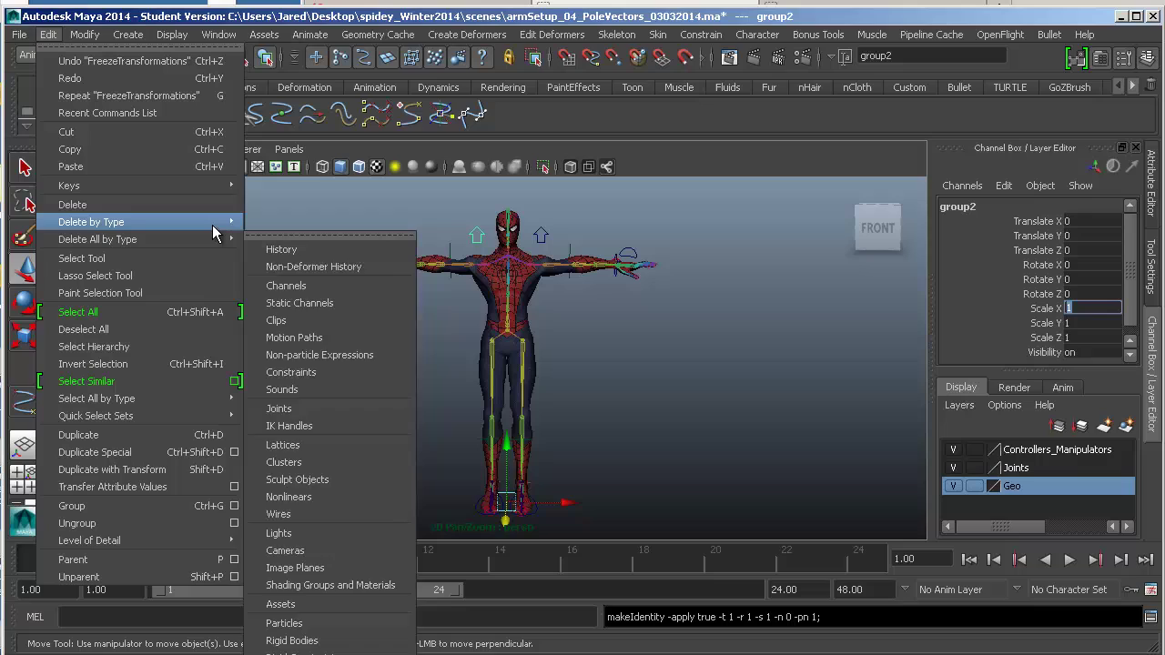
click(307, 235)
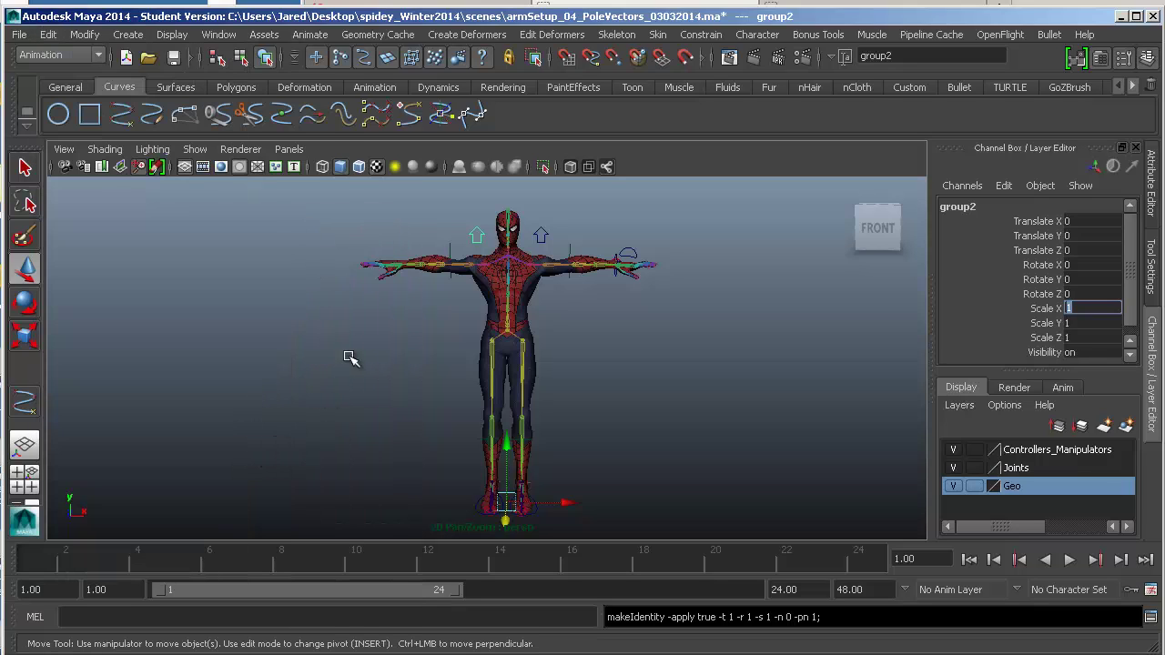
- Display the custom myShelf tool set
click(1134, 88)
click(1133, 88)
click(1085, 87)
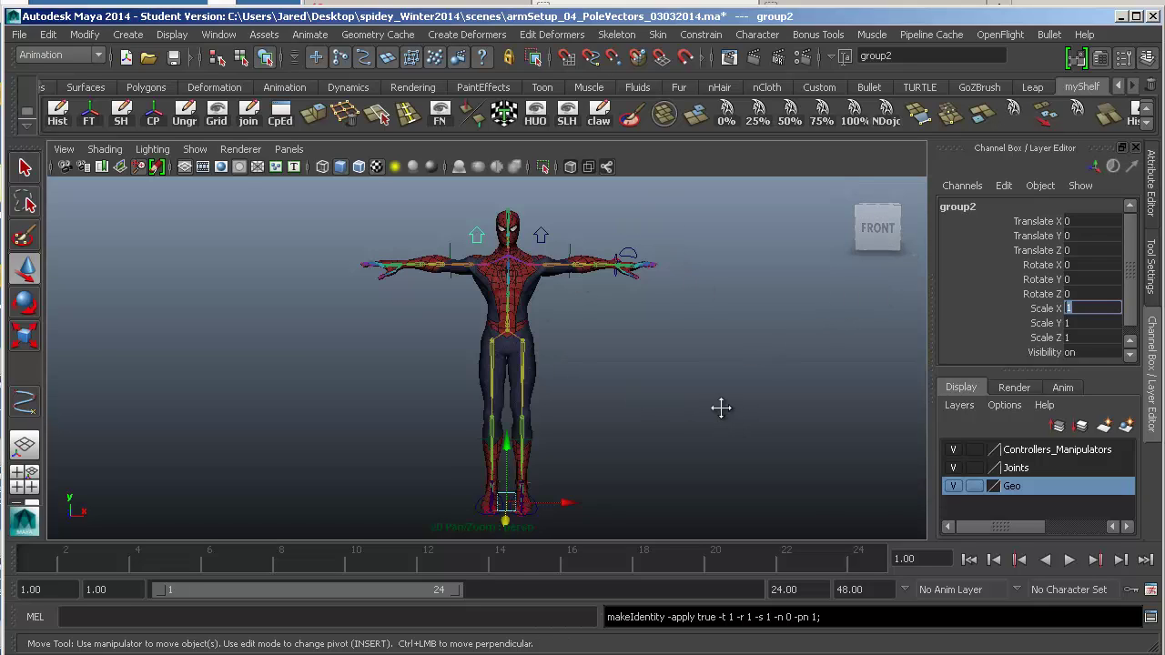
- Undo the accidental shift of group2 and set its Translate X, Y and Z to 0
key(ctrl+z)
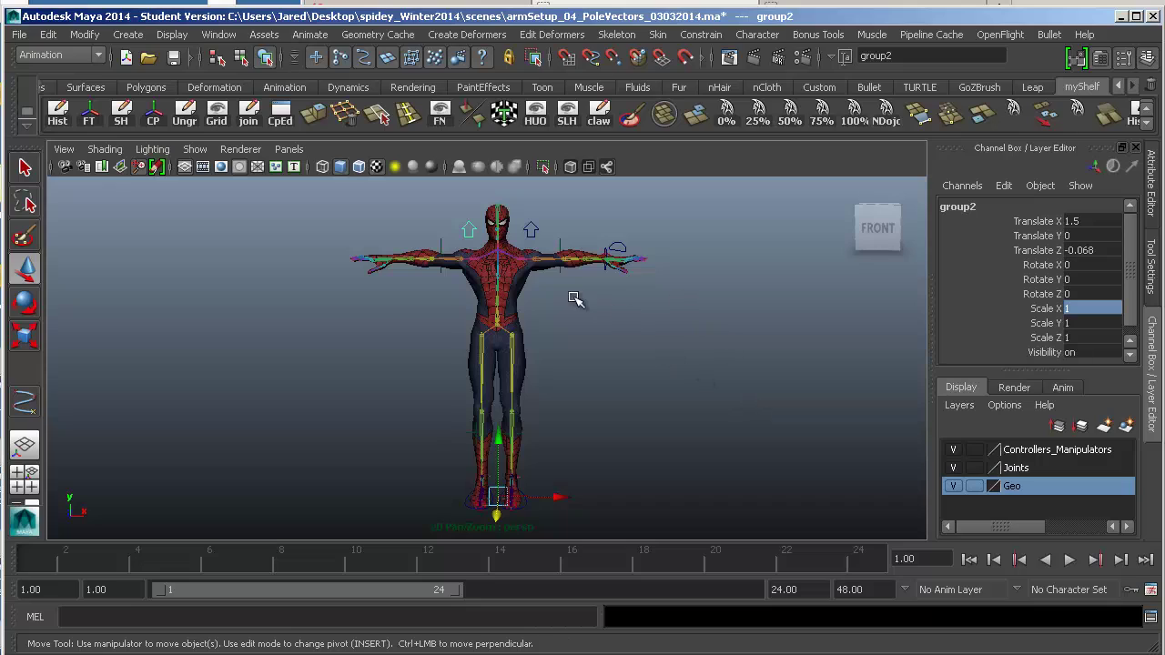
key(ctrl+z)
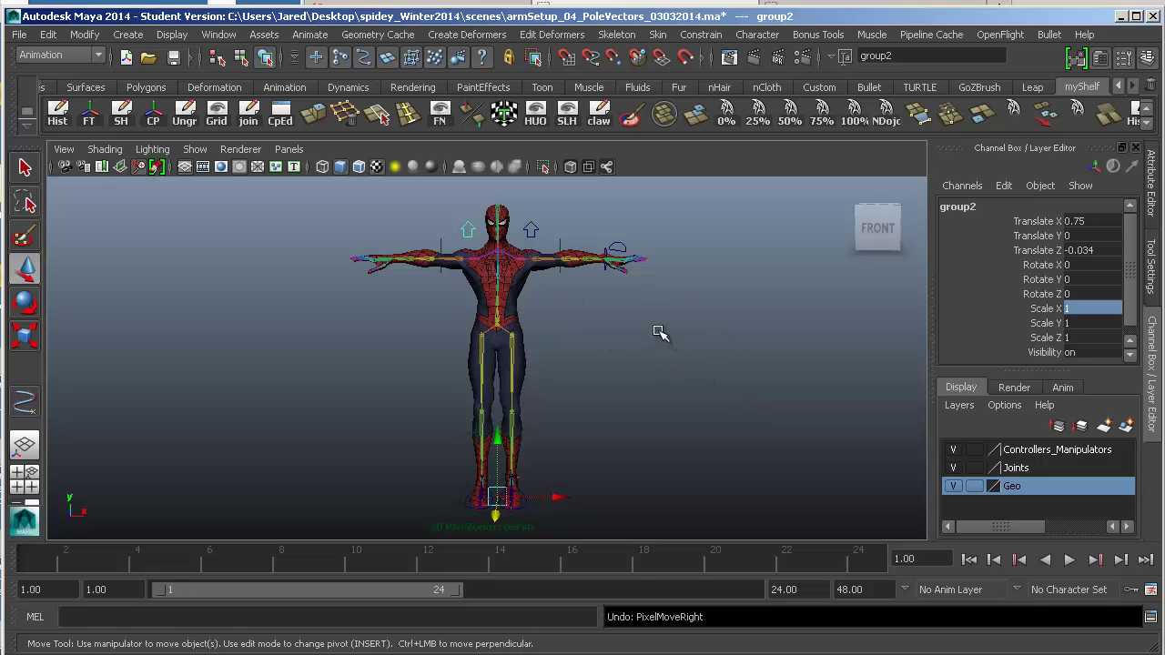
drag(1105, 223, 1108, 248)
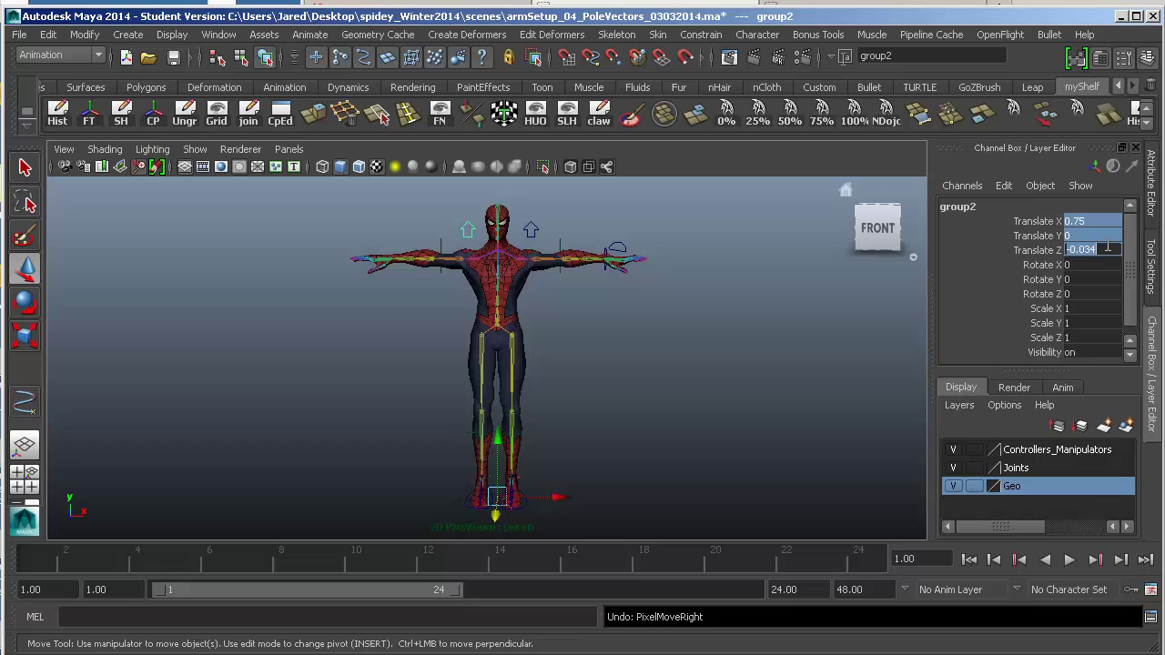
text(0)
key(Return)
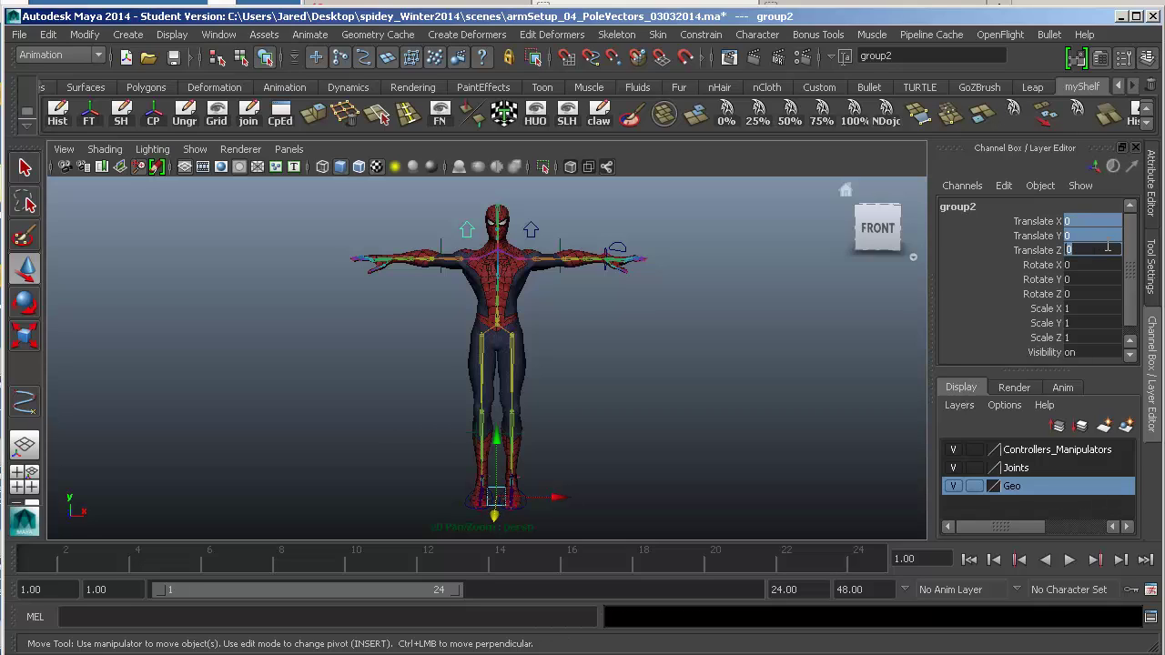
- Check the hierarchy of the left arrow by selecting the controller and its parent group in turn
click(532, 230)
key(Up)
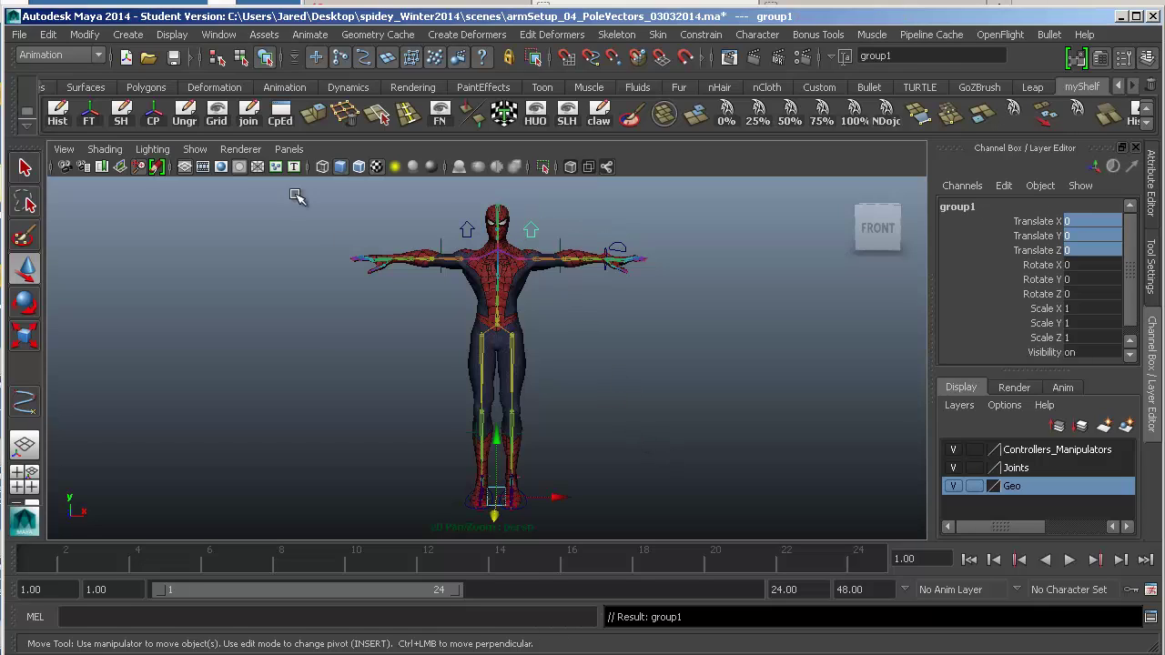
click(533, 231)
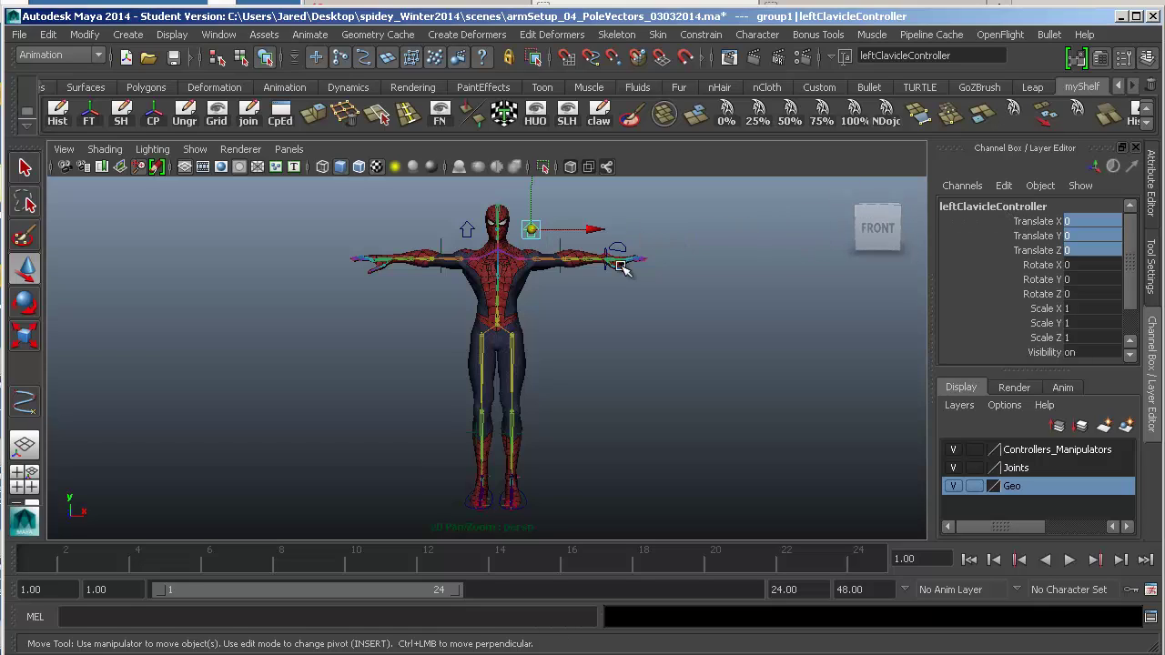
key(Up)
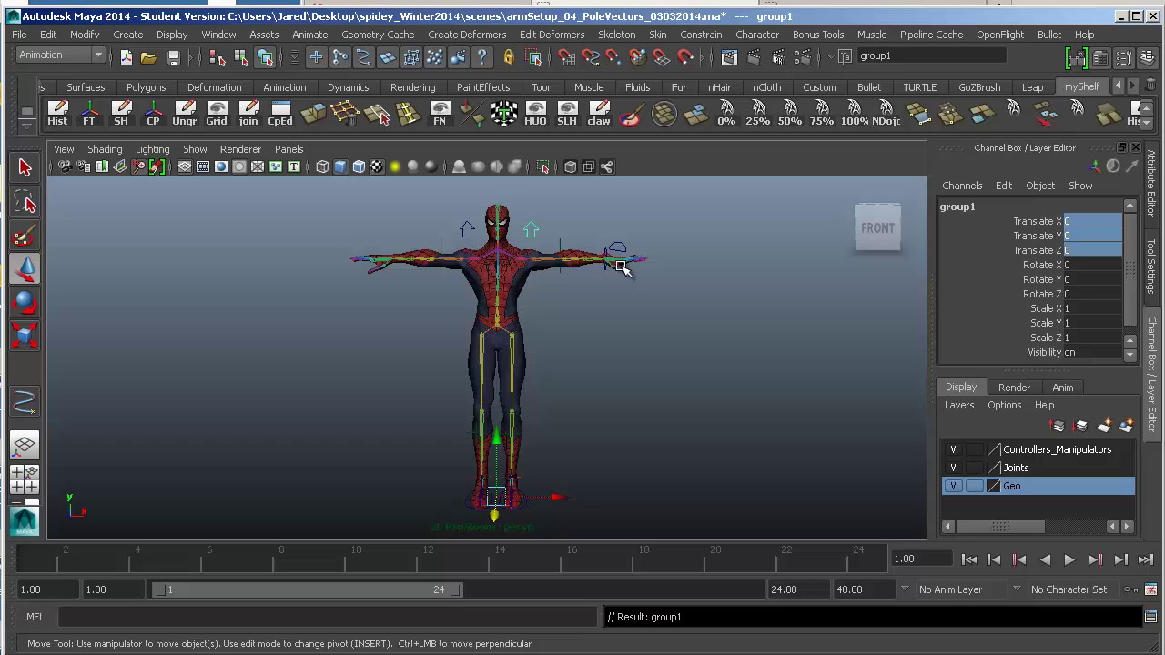
key(Down)
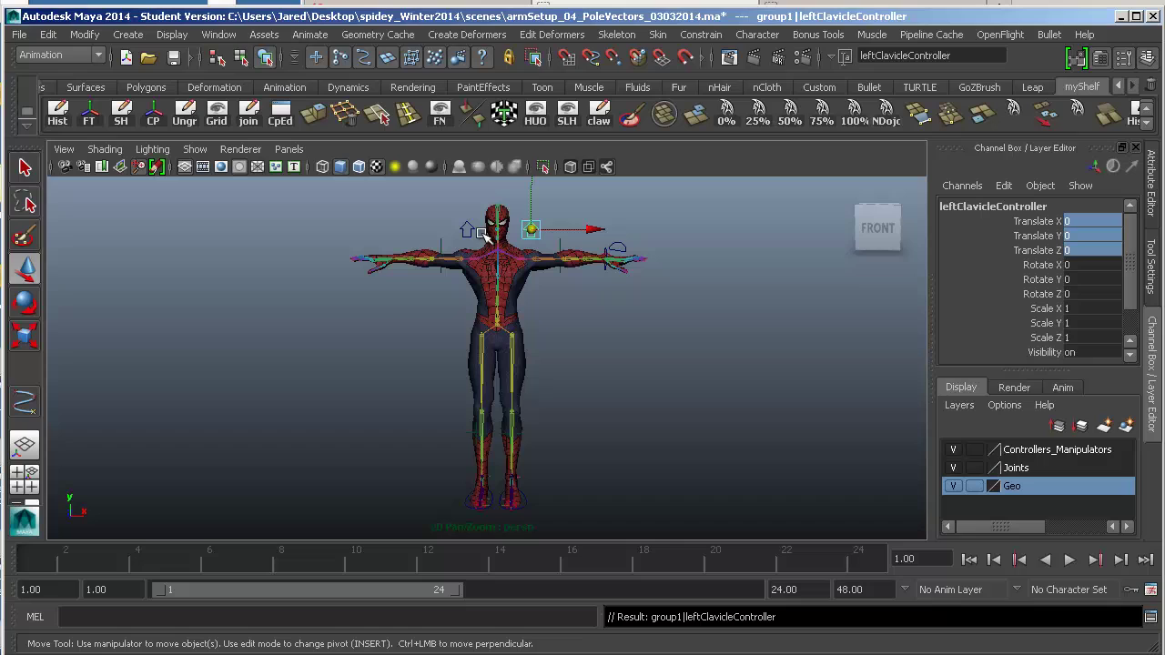
- Ungroup group1 so that leftClavicleController has no parent group
click(50, 35)
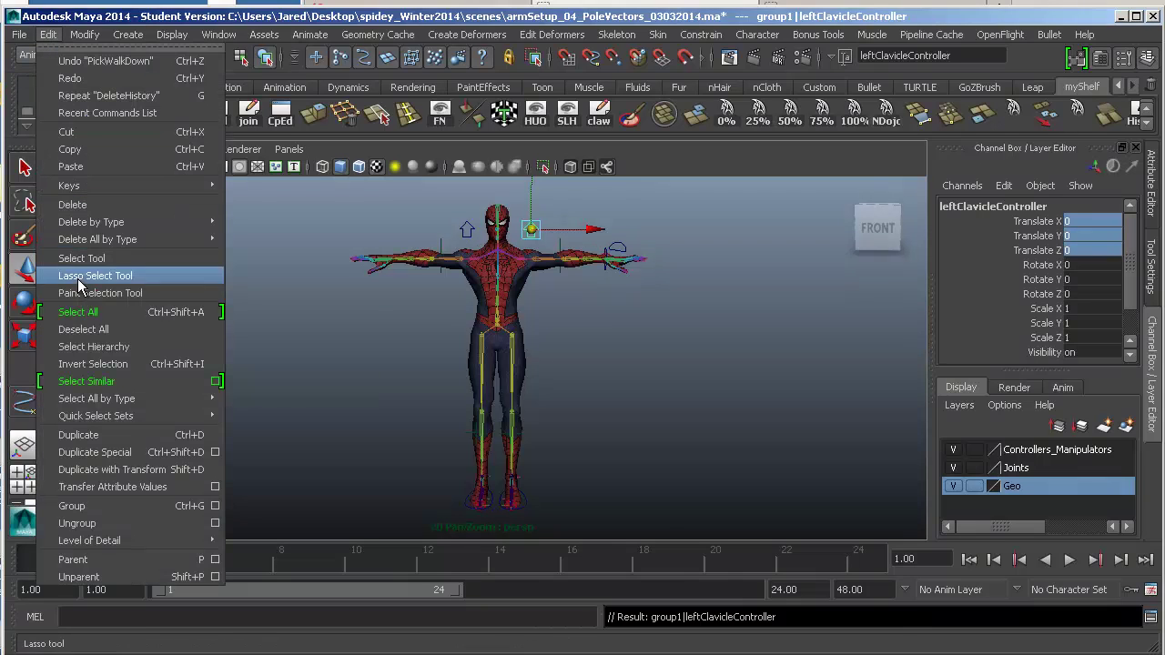
click(114, 523)
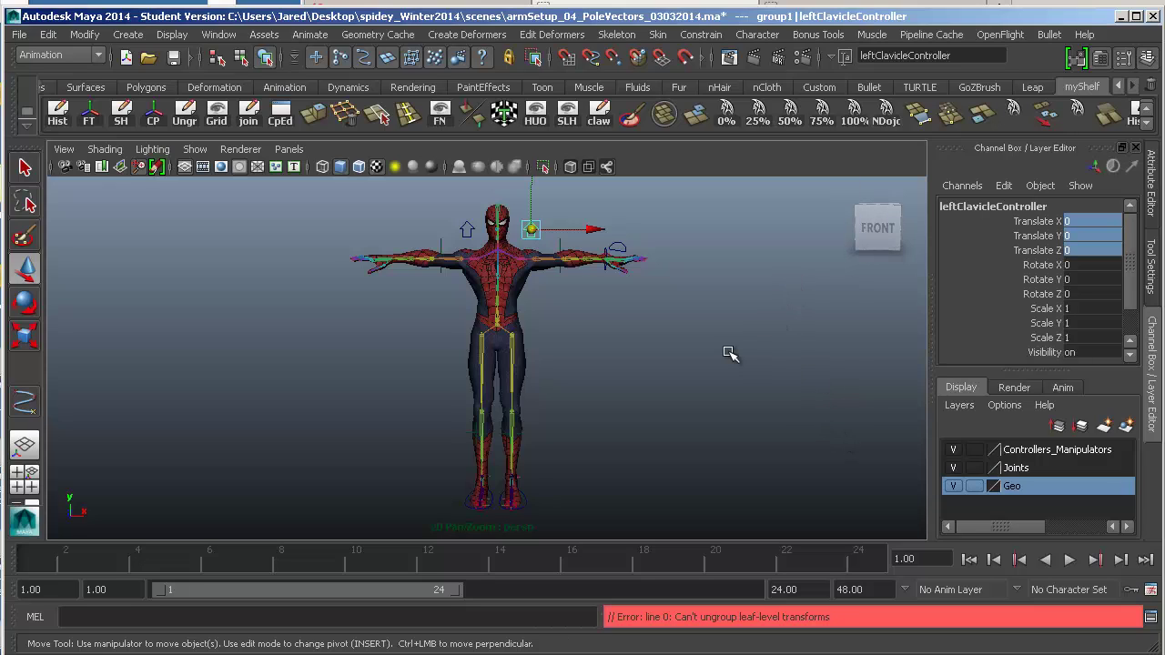
key(ctrl+g)
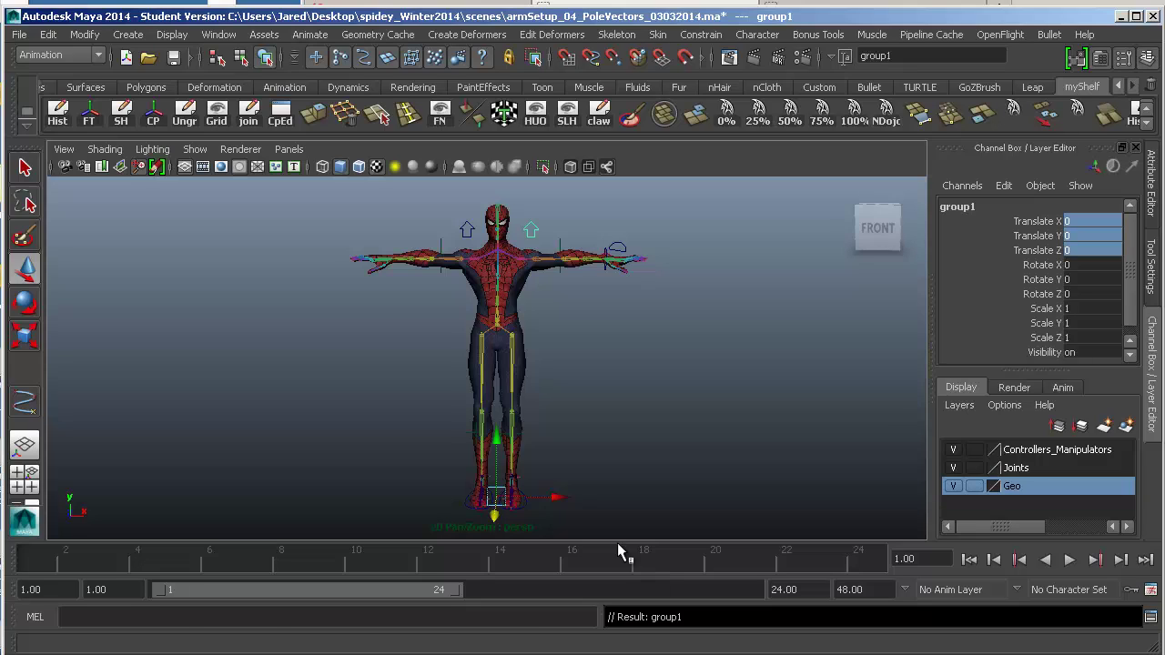
click(47, 35)
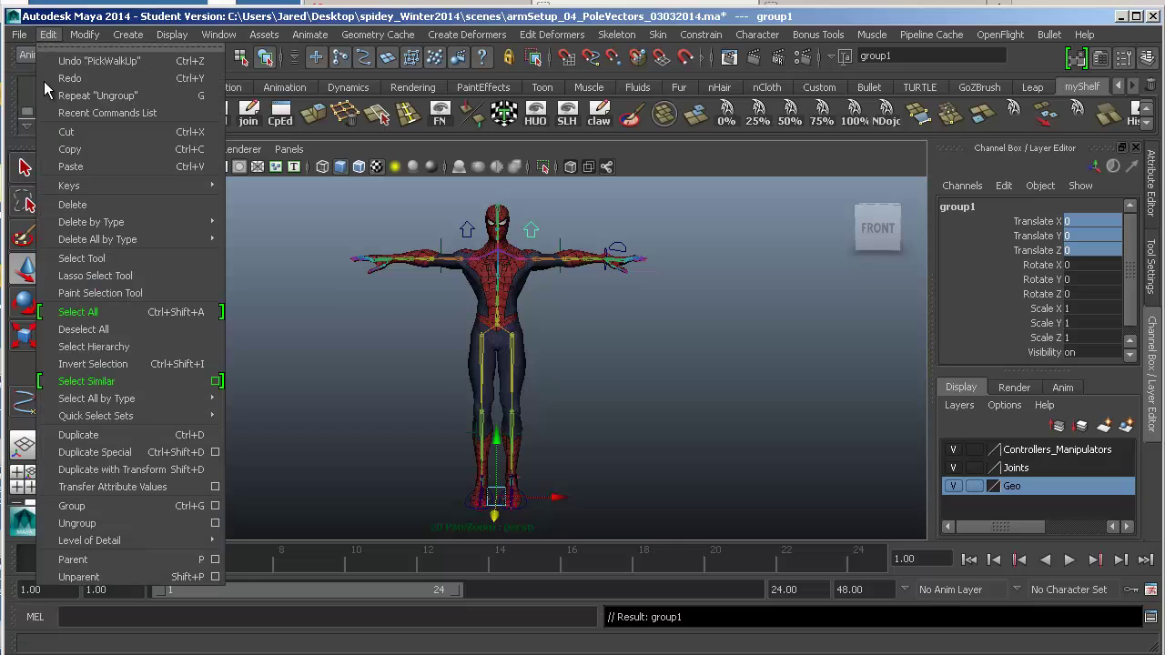
click(94, 523)
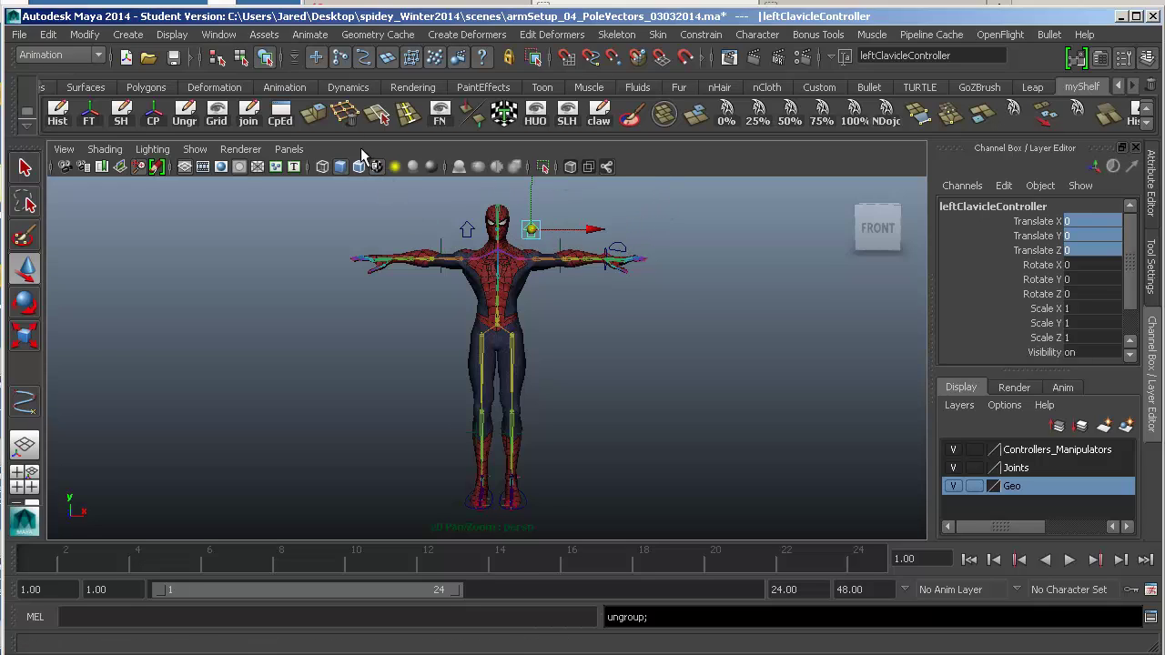
- Open the Outliner, find group2 and expand it to show the mirrored controller inside
click(219, 35)
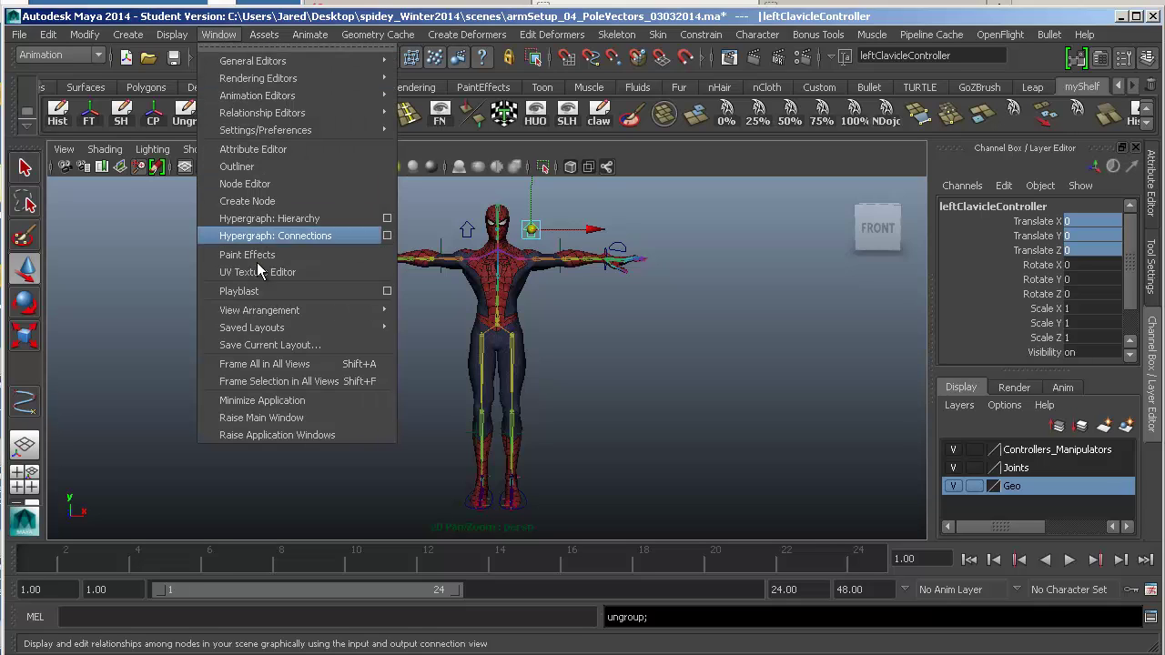
click(276, 171)
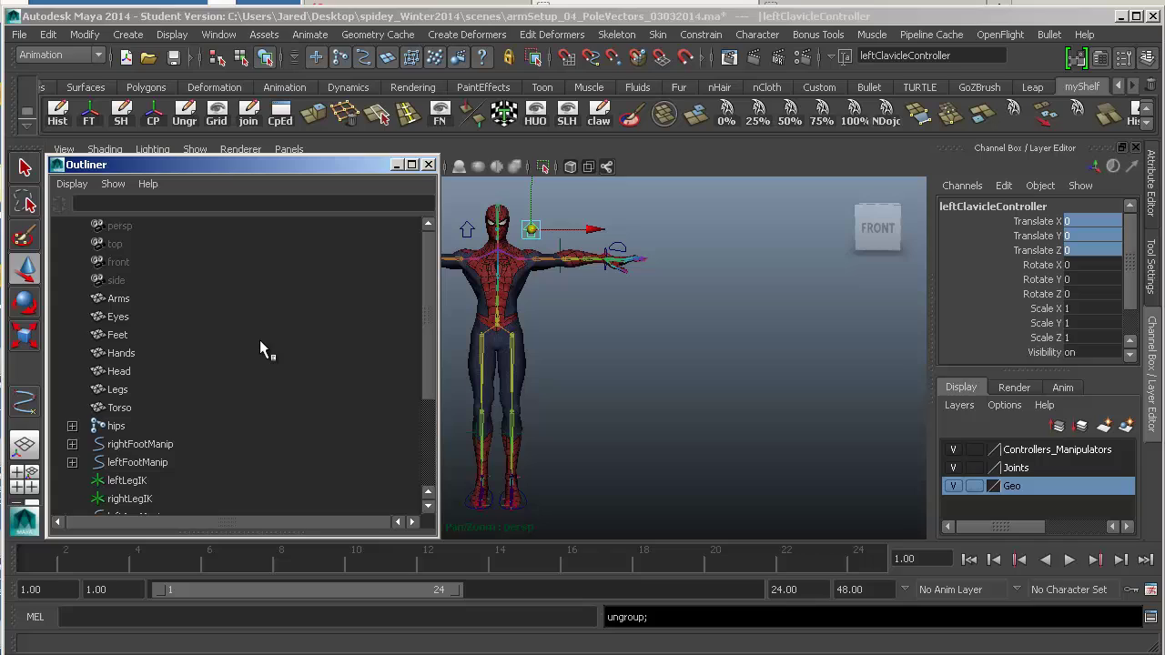
scroll(259, 342, down, 3)
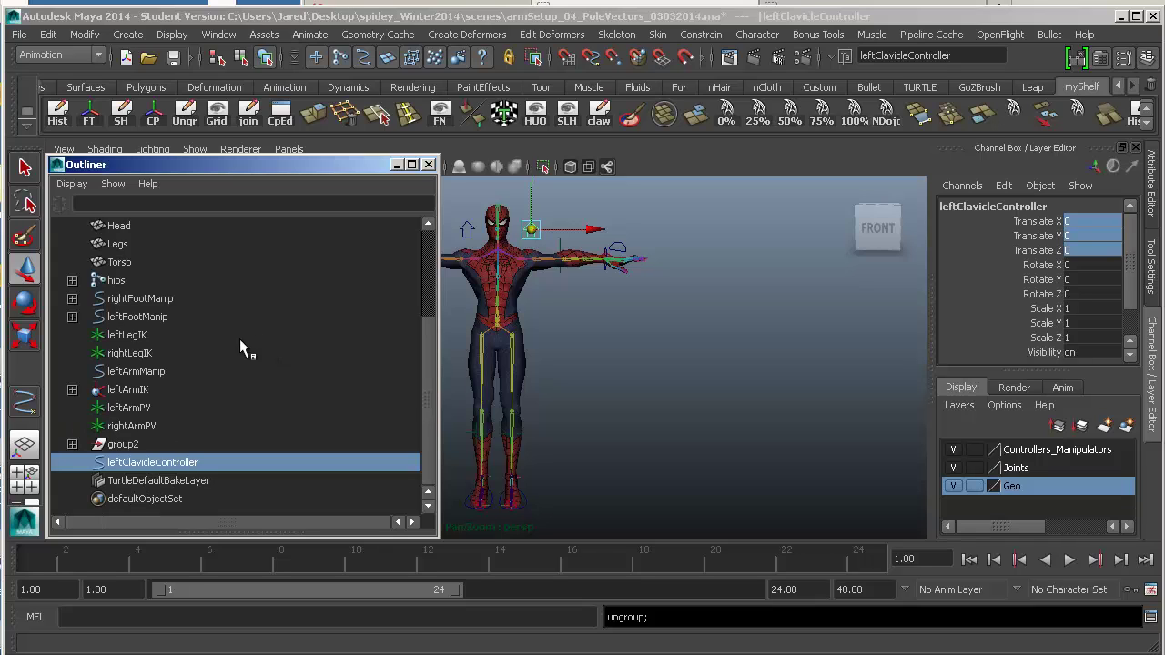
click(110, 444)
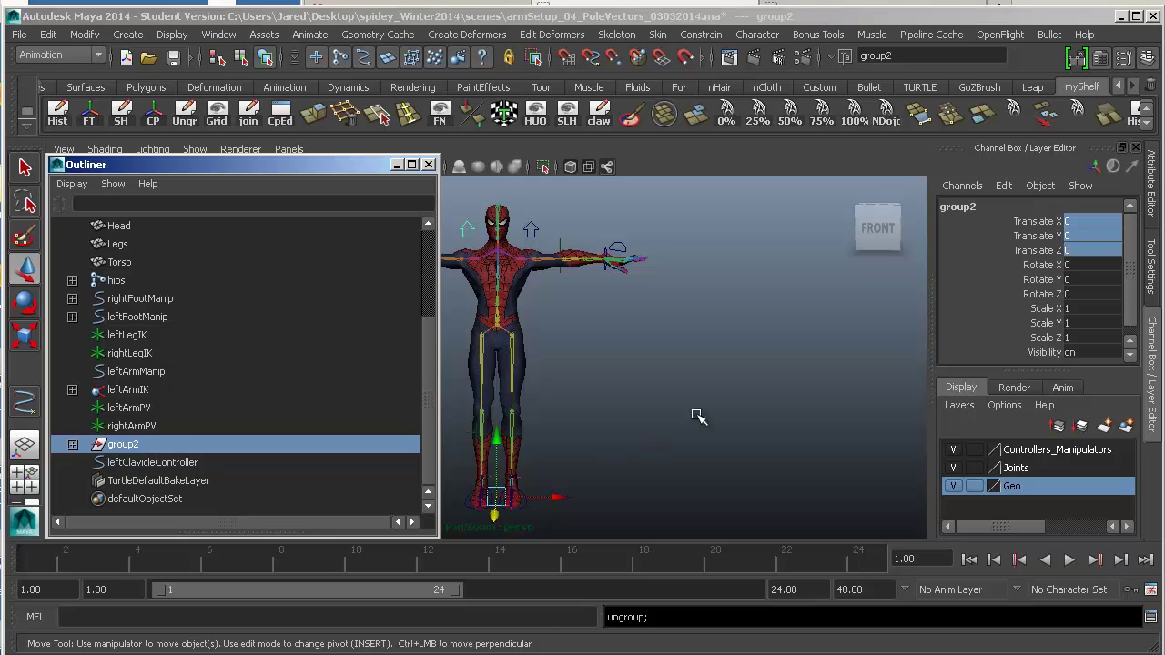
middle_drag(624, 398, 719, 410)
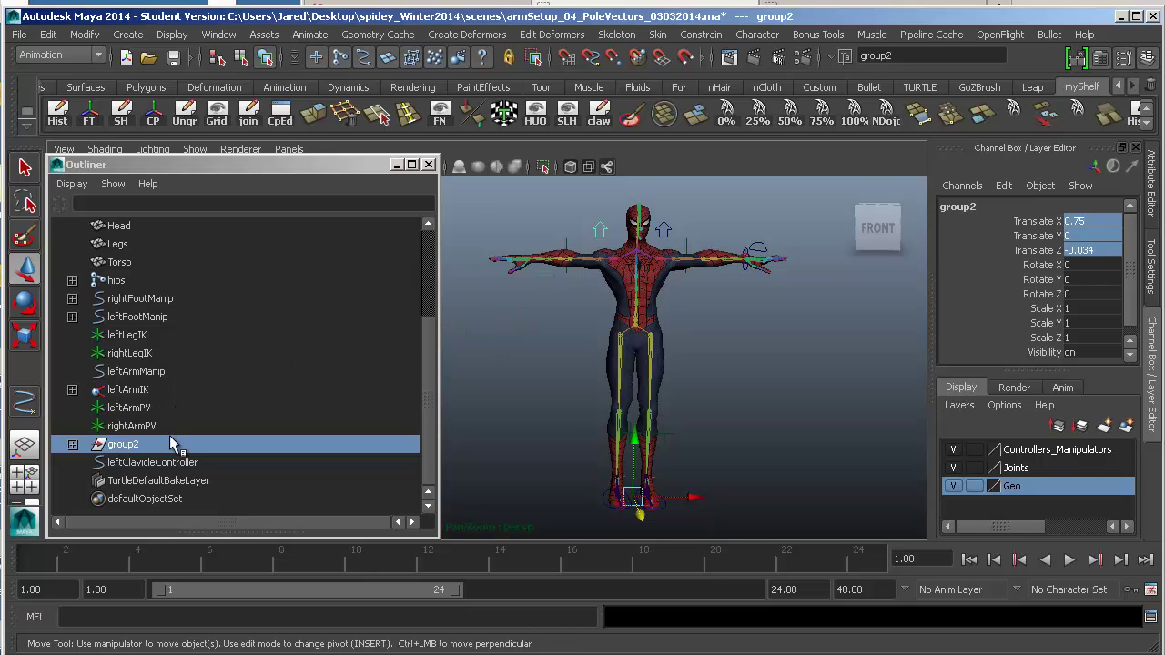
click(73, 446)
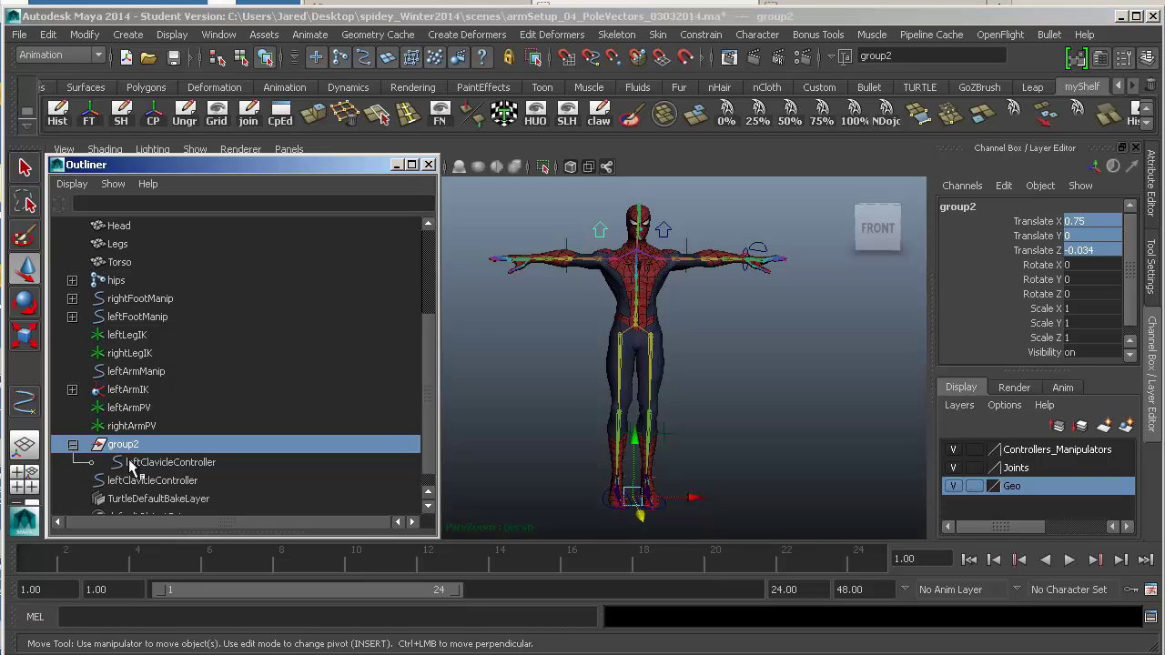
- Rename the mirrored controller inside group2 as rightClavicleController
click(162, 462)
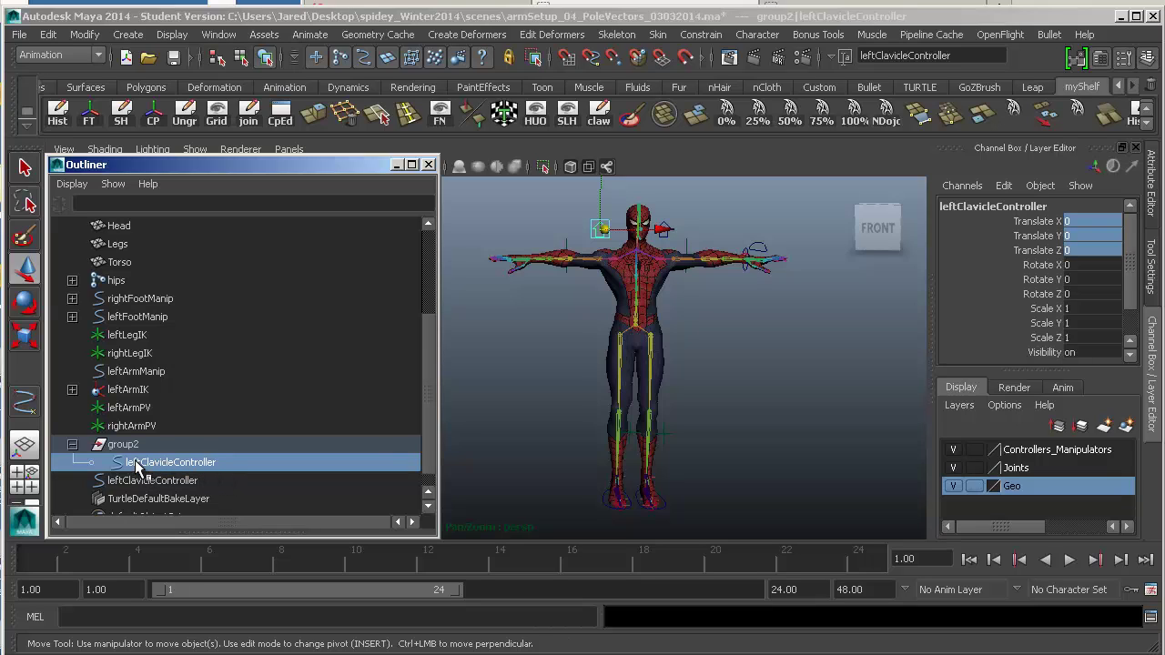
double_click(136, 466)
key(End)
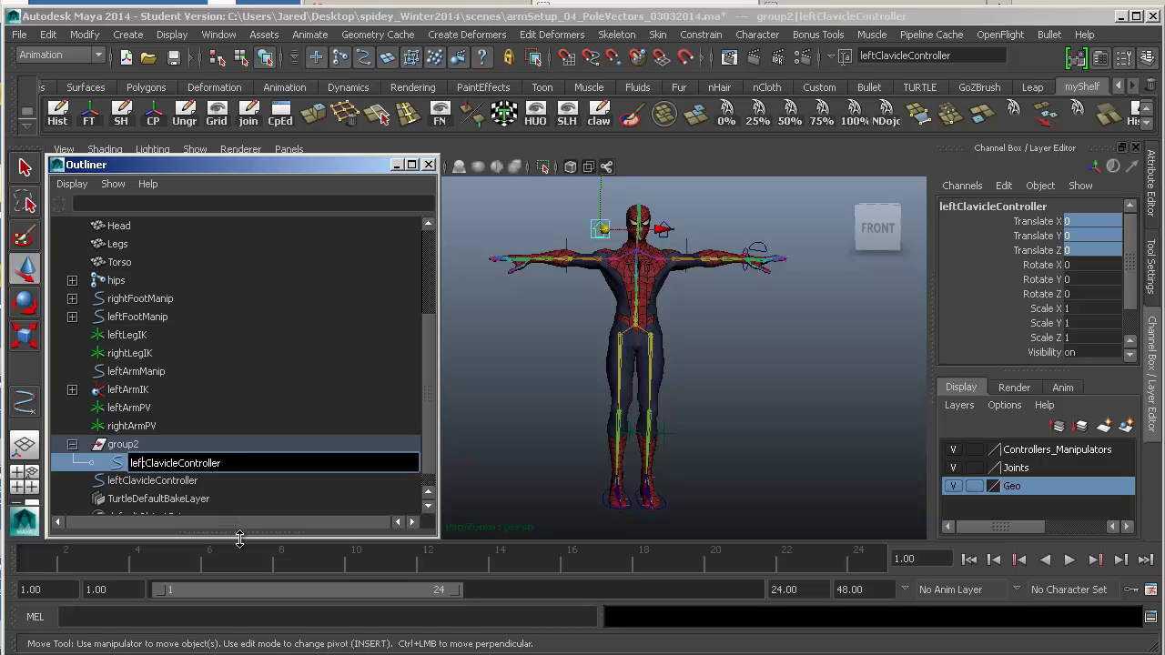
key(Home)
key(Delete)
key(Delete)
key(Delete)
key(Delete)
text(righ)
key(Return)
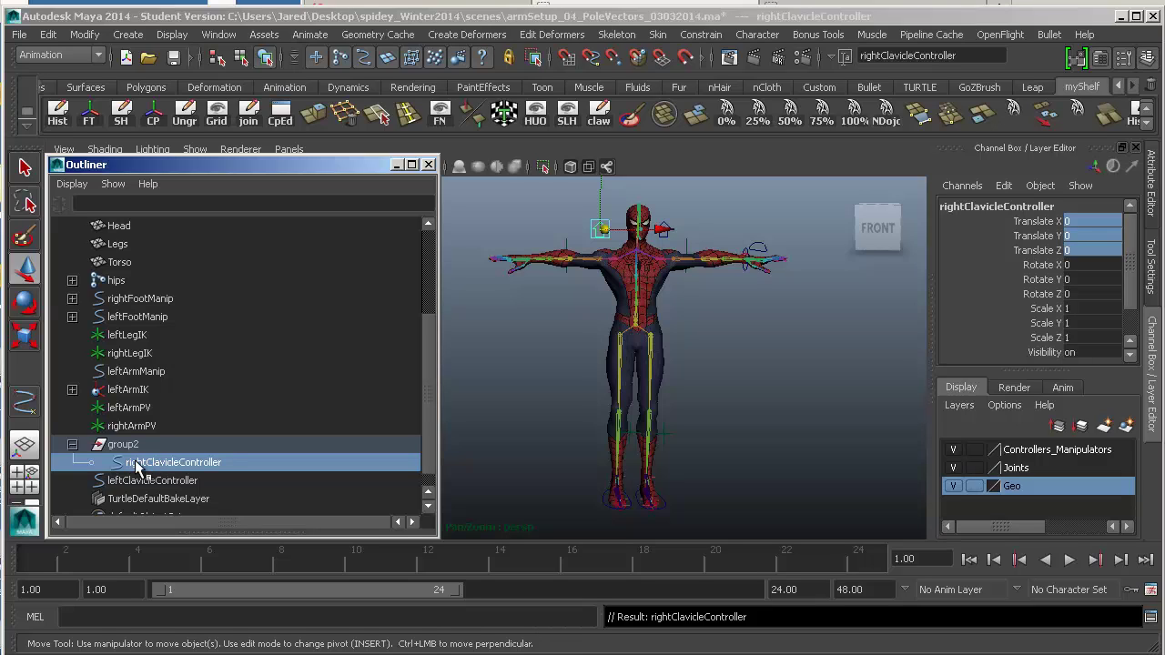
- Move rightClavicleController out of group2 to the top level of the Outliner hierarchy and delete the empty group2
drag(137, 466, 212, 424)
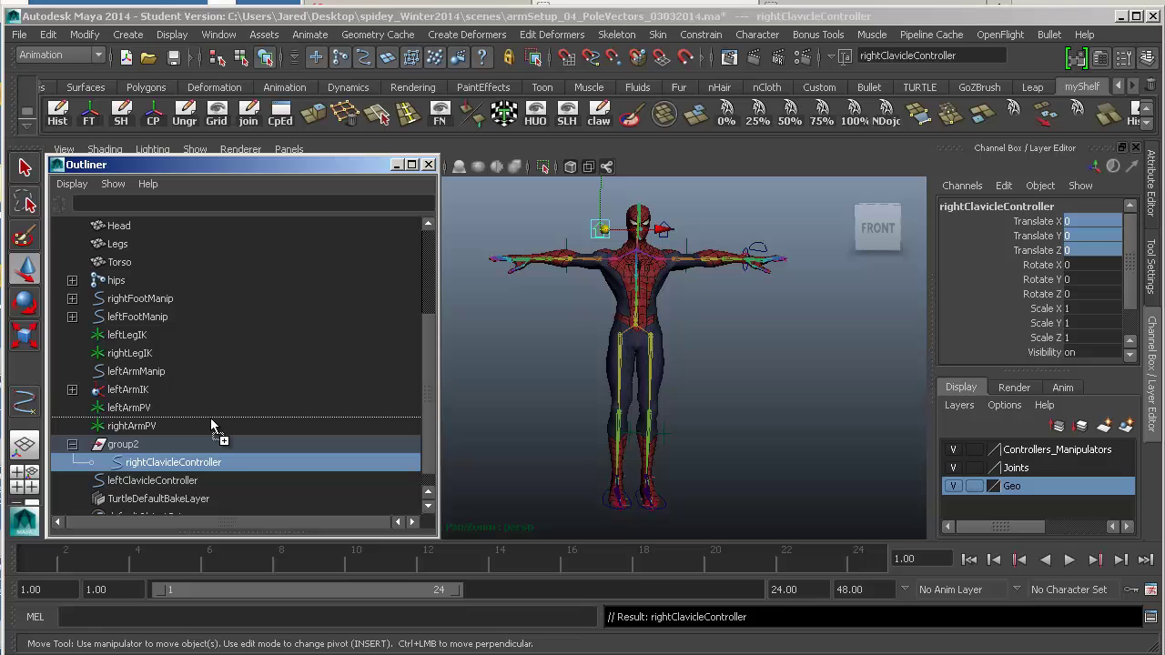
drag(211, 424, 216, 416)
middle_drag(203, 409, 121, 438)
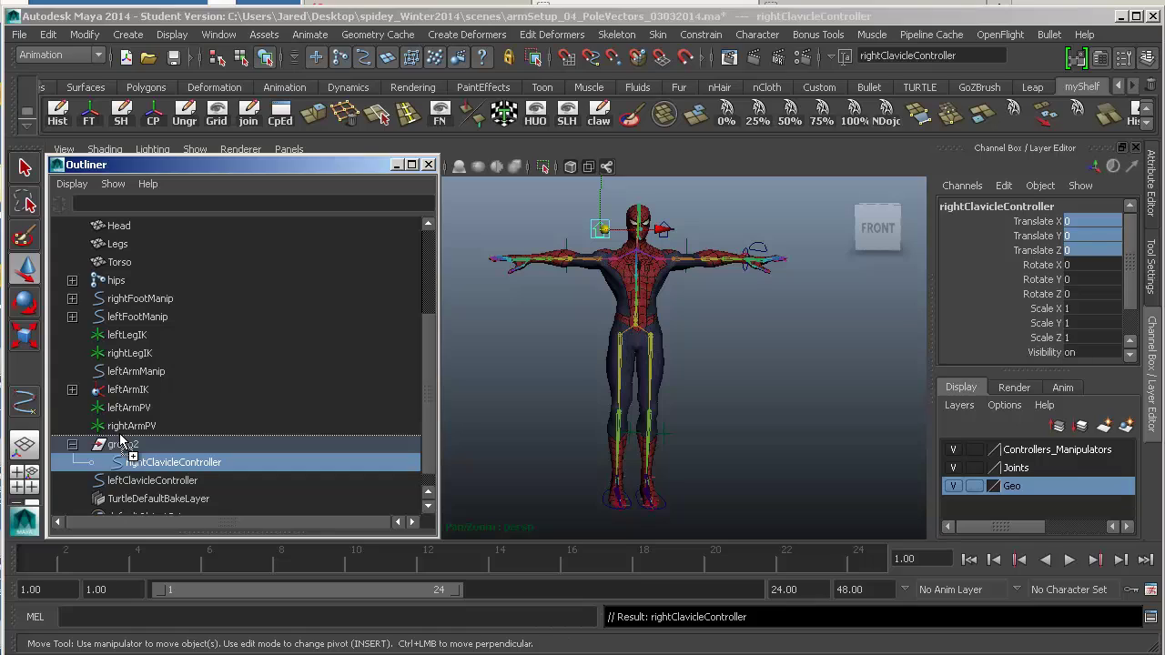
middle_drag(121, 441, 122, 444)
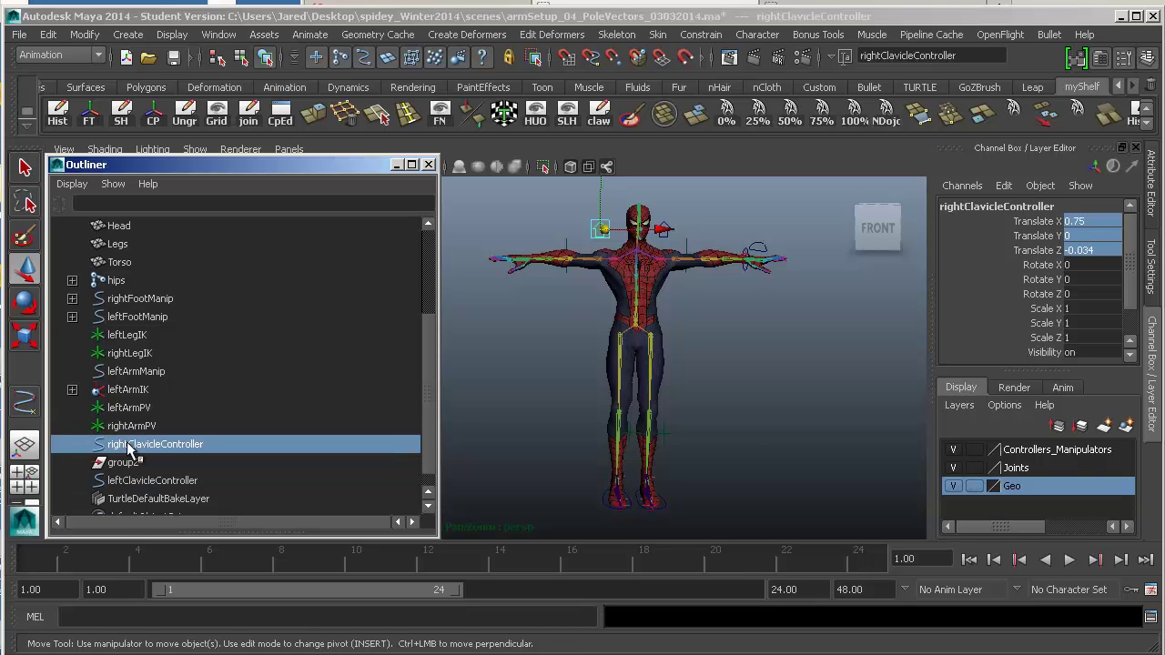
click(126, 463)
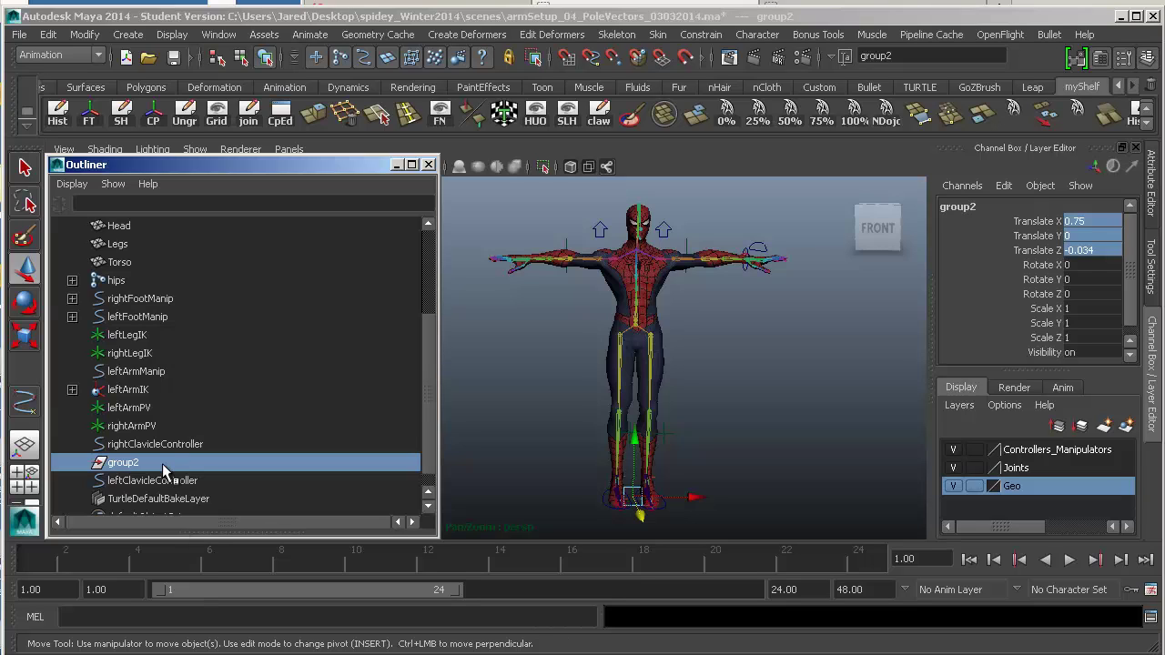
key(Delete)
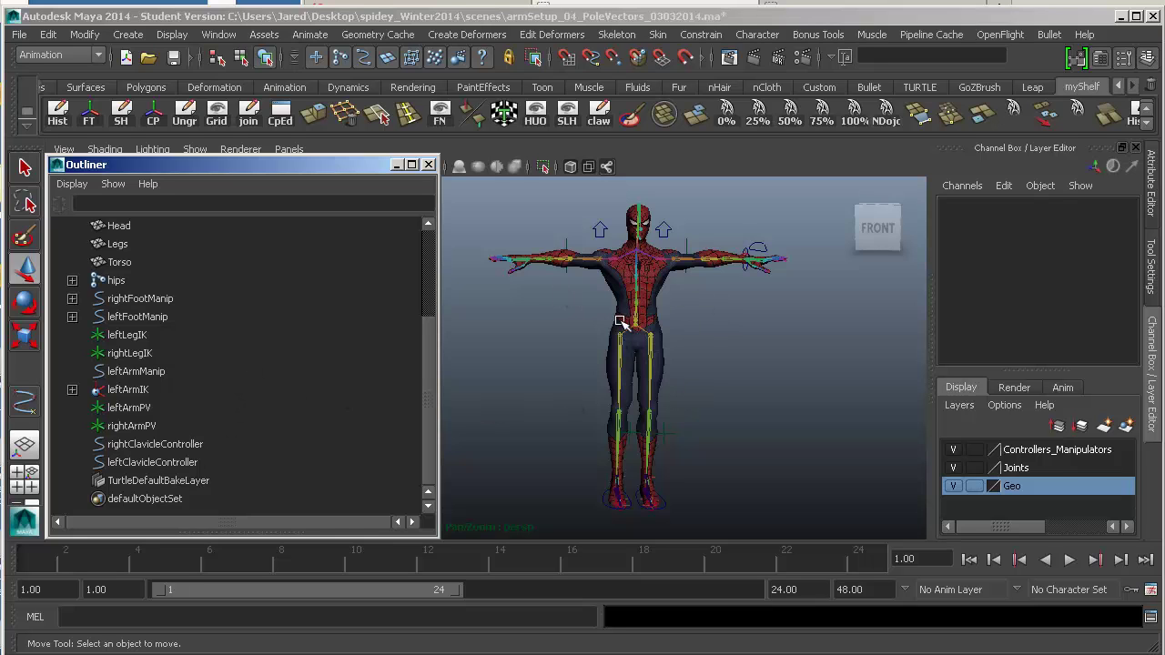
- Select the right clavicle arrow and set its Translate X, Y and Z to 0
alt+drag(684, 362, 723, 291)
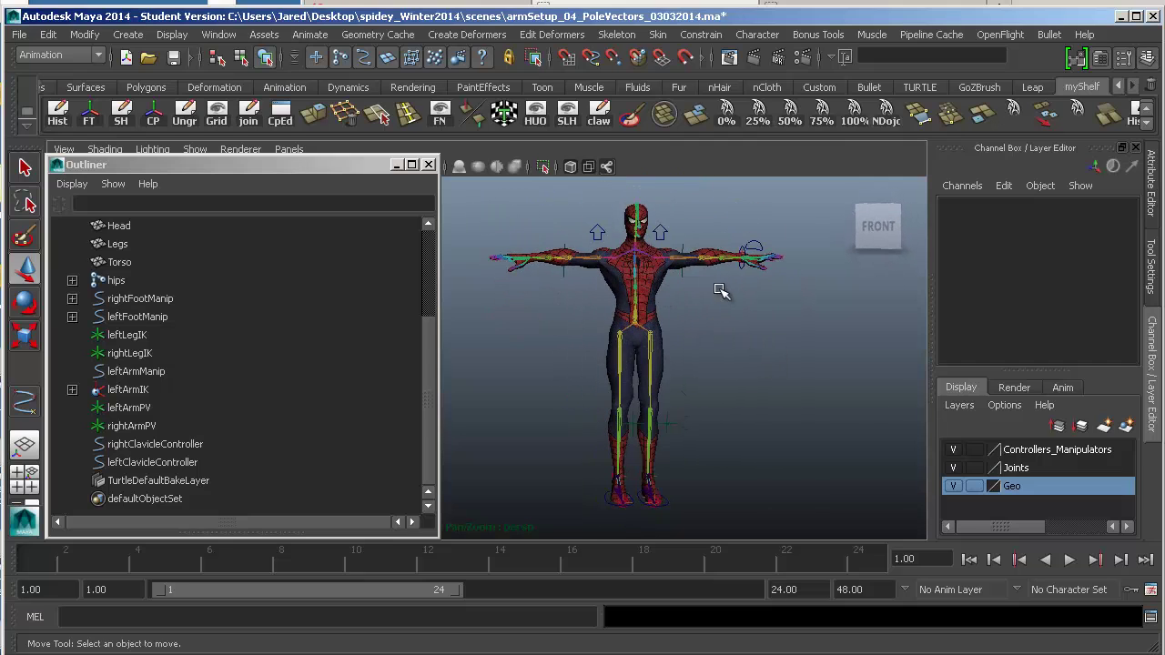
alt+right_drag(723, 291, 786, 406)
mouse_move(619, 330)
alt+right_down()
mouse_move(728, 335)
mouse_move(615, 320)
alt+right_up()
click(638, 332)
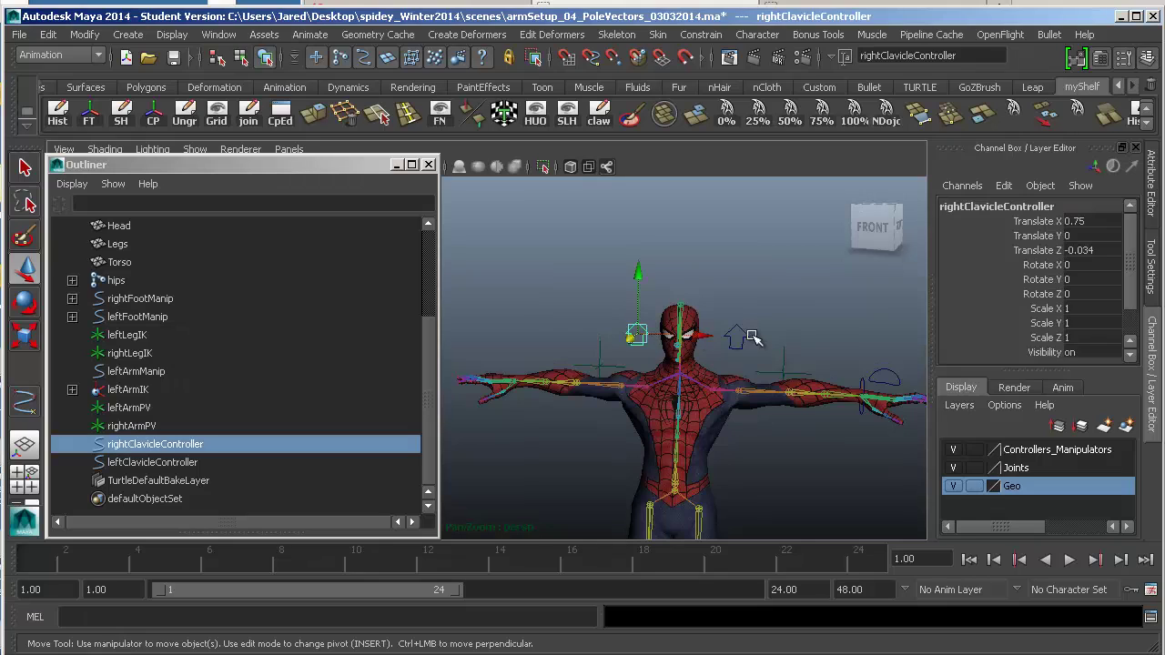
alt+right_drag(765, 401, 594, 401)
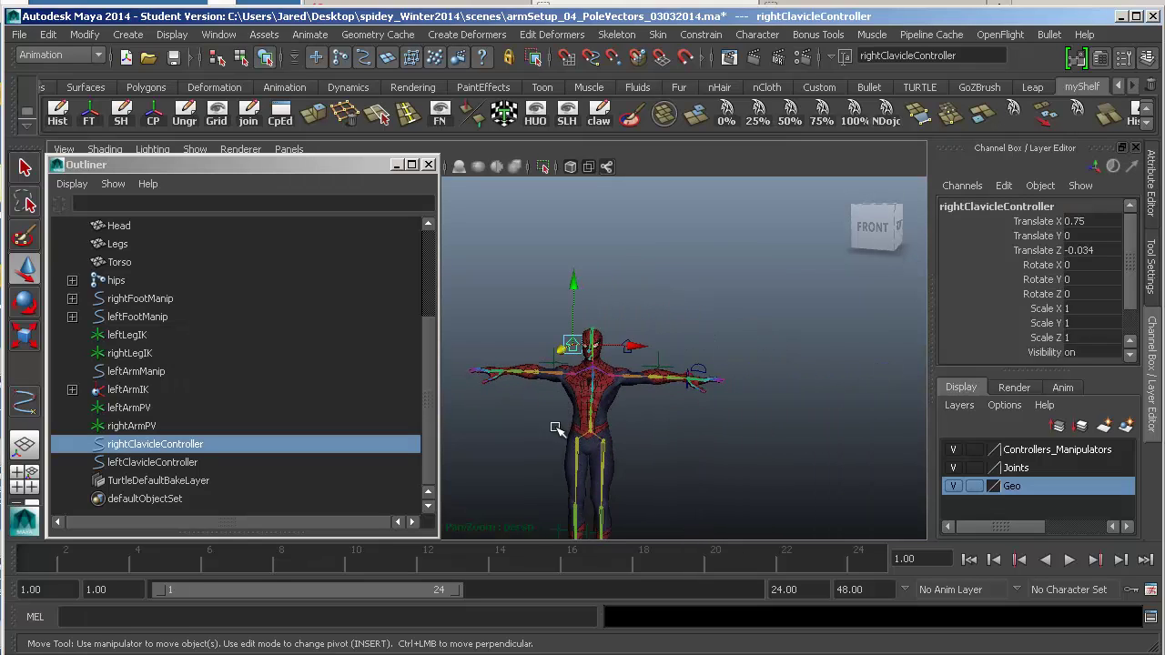
alt+drag(557, 430, 605, 441)
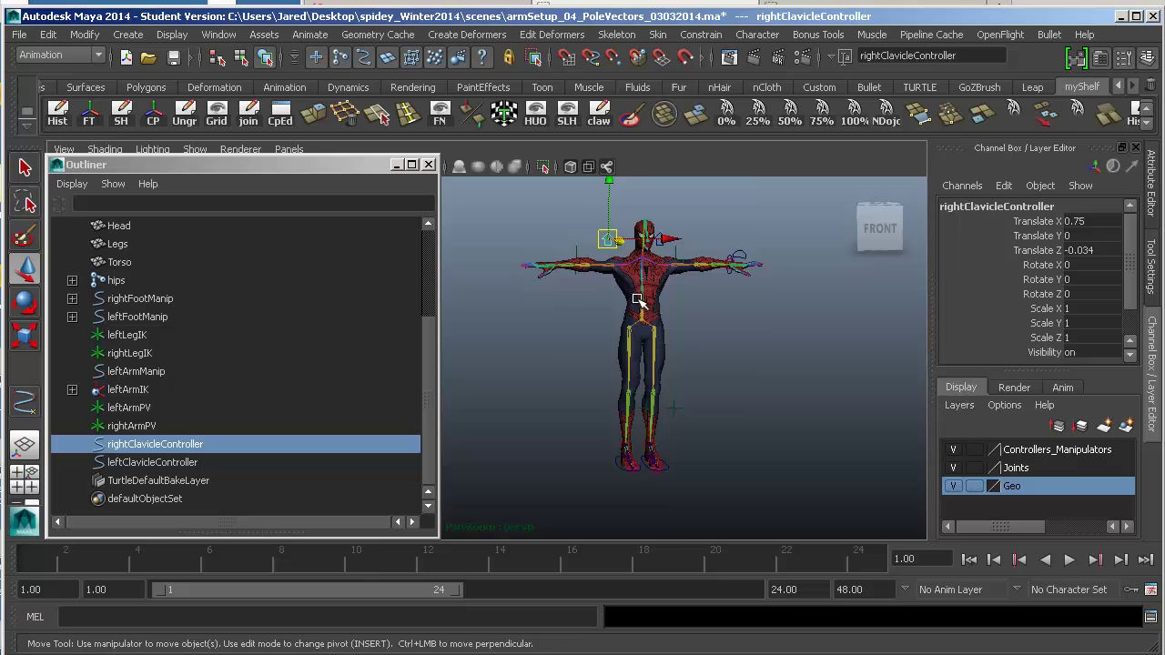
alt+right_drag(643, 302, 664, 446)
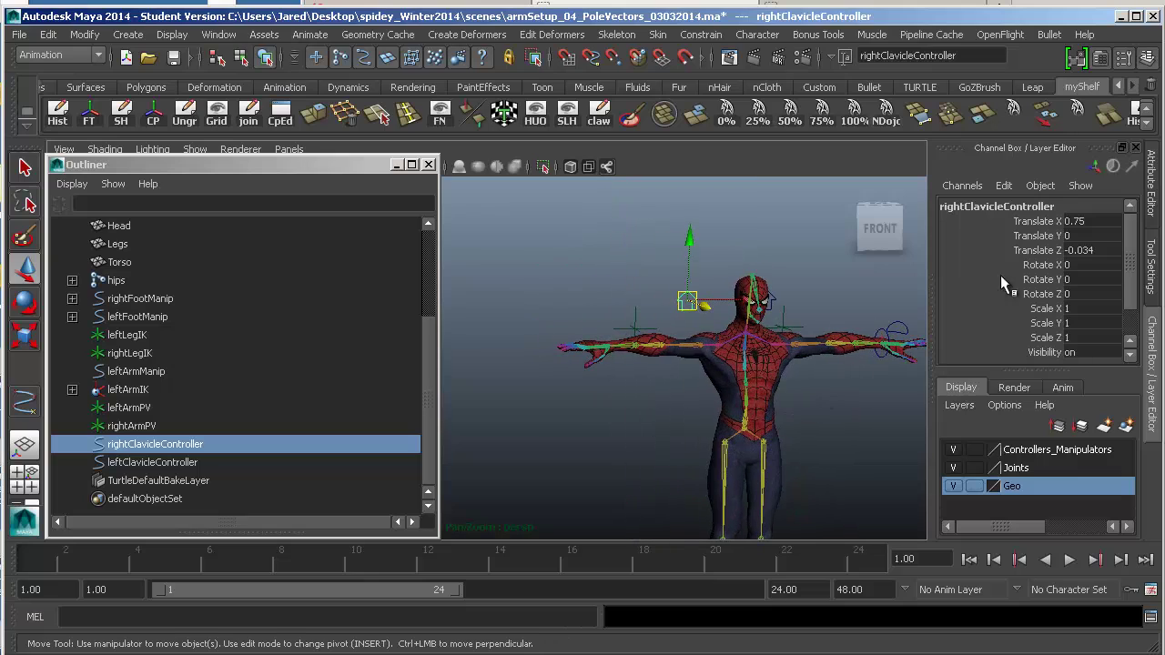
shift+click(1092, 250)
text(0)
key(Return)
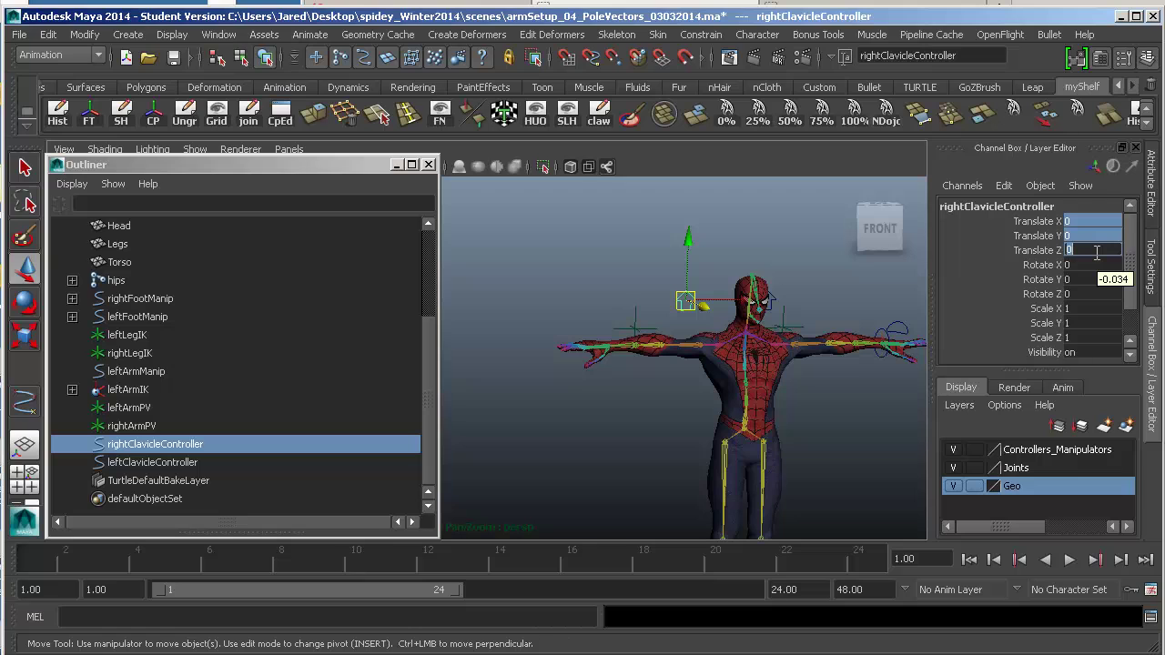
alt+drag(727, 357, 689, 334)
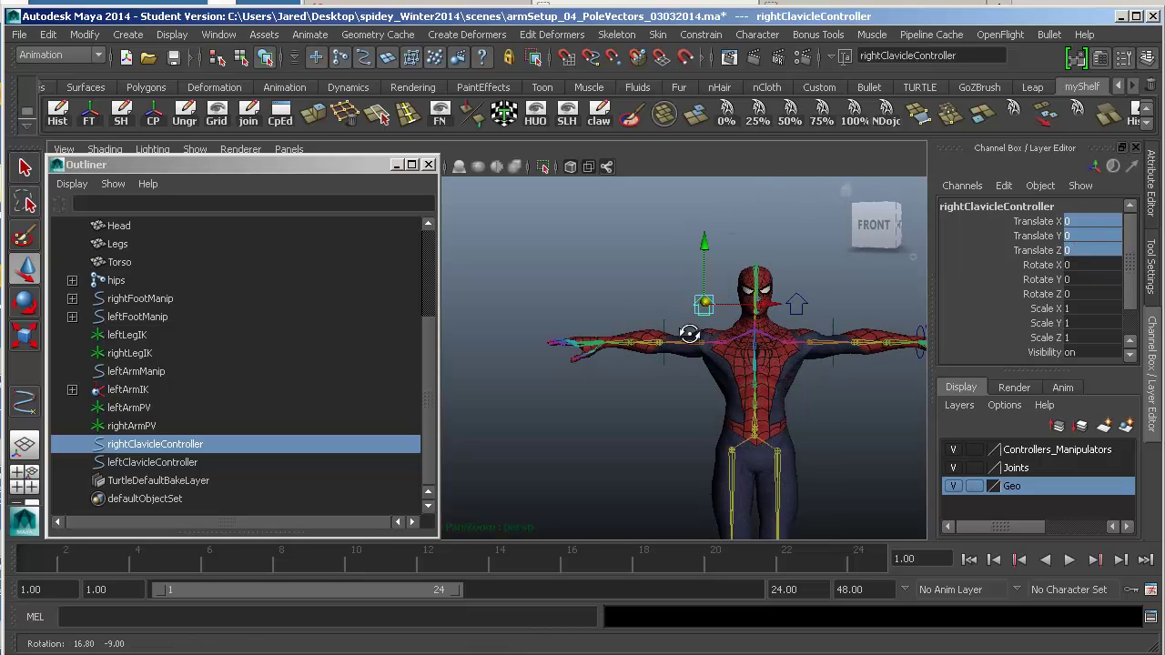
alt+drag(802, 411, 740, 391)
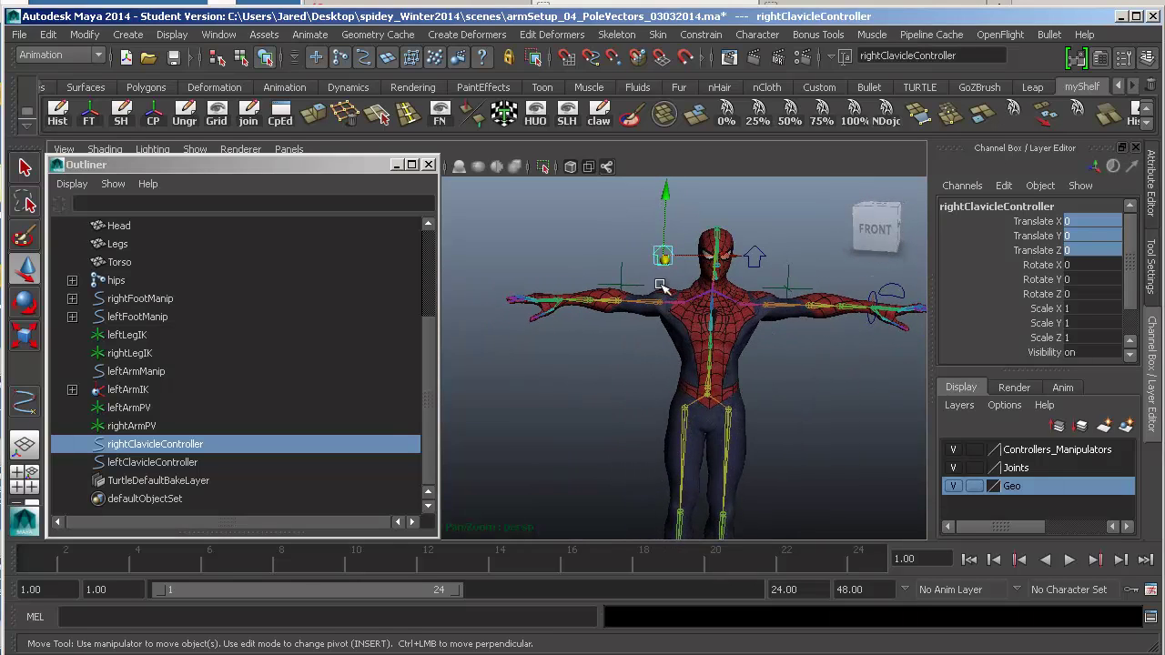
alt+drag(660, 286, 560, 314)
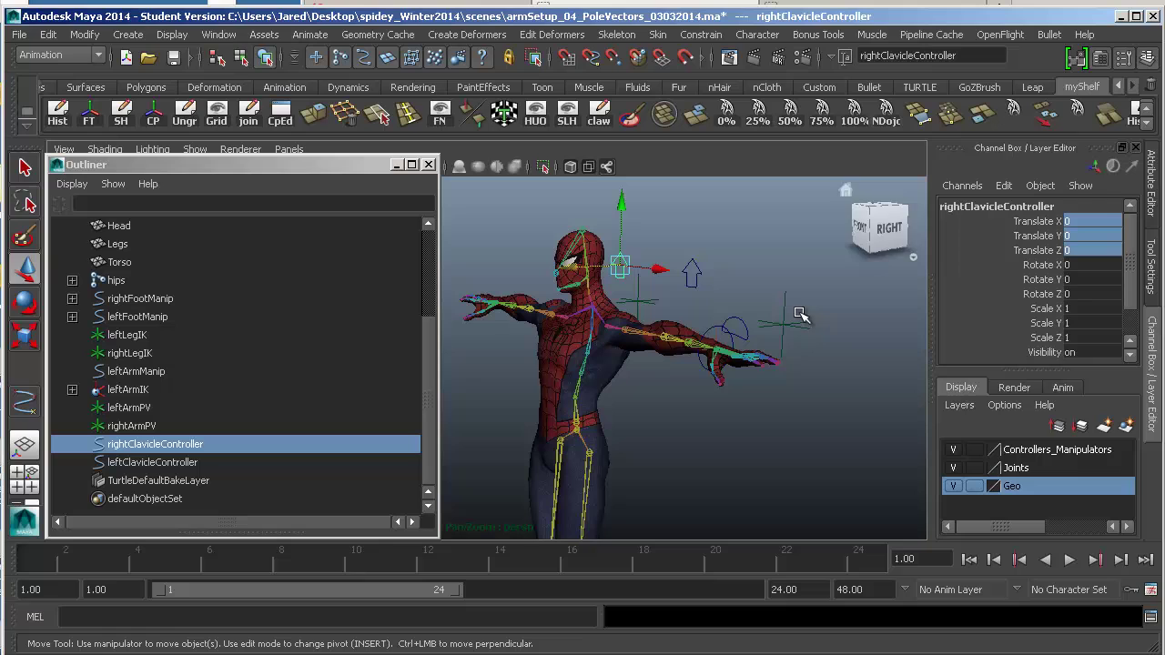
alt+drag(684, 416, 743, 398)
alt+drag(839, 469, 745, 362)
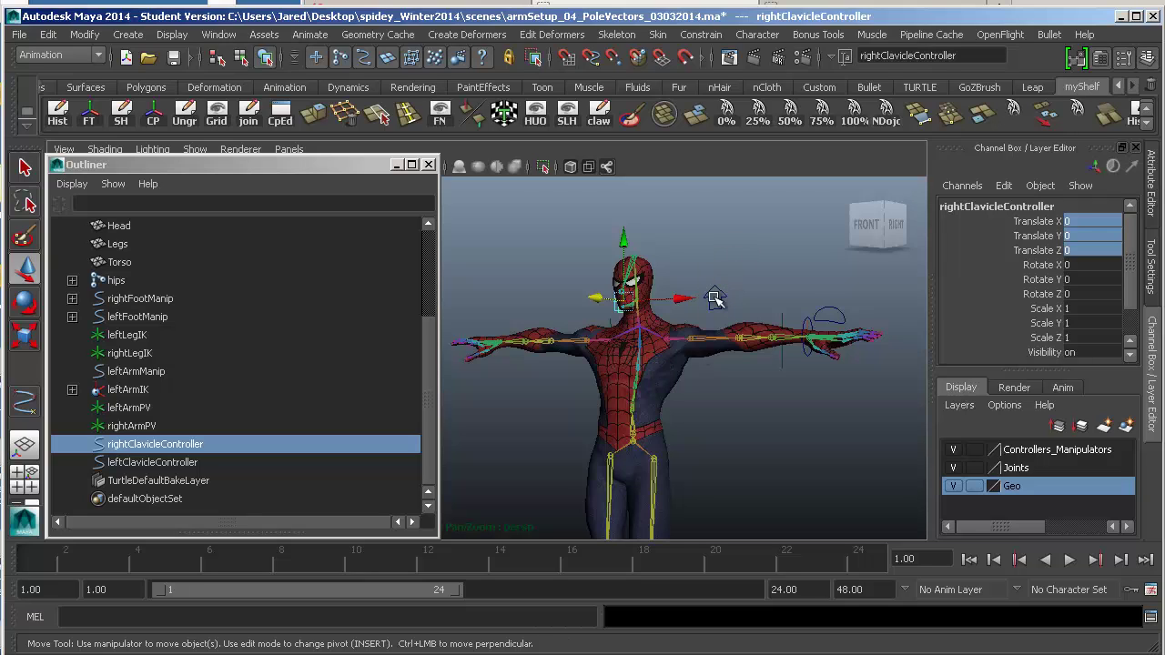
alt+drag(642, 327, 719, 343)
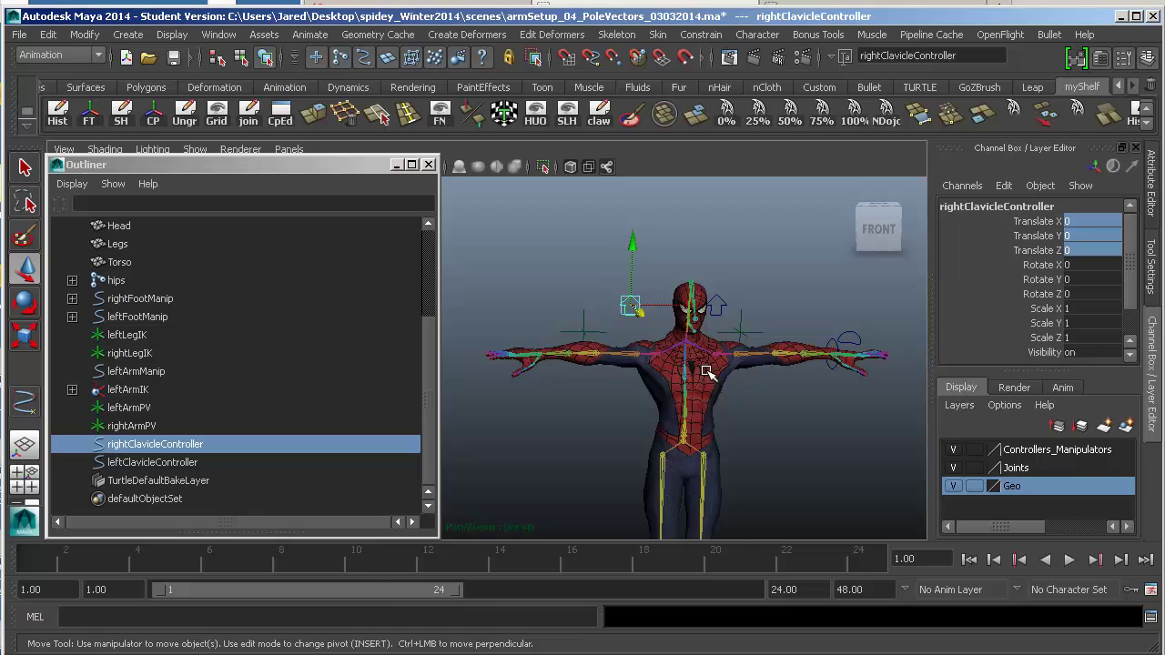
alt+drag(710, 375, 672, 373)
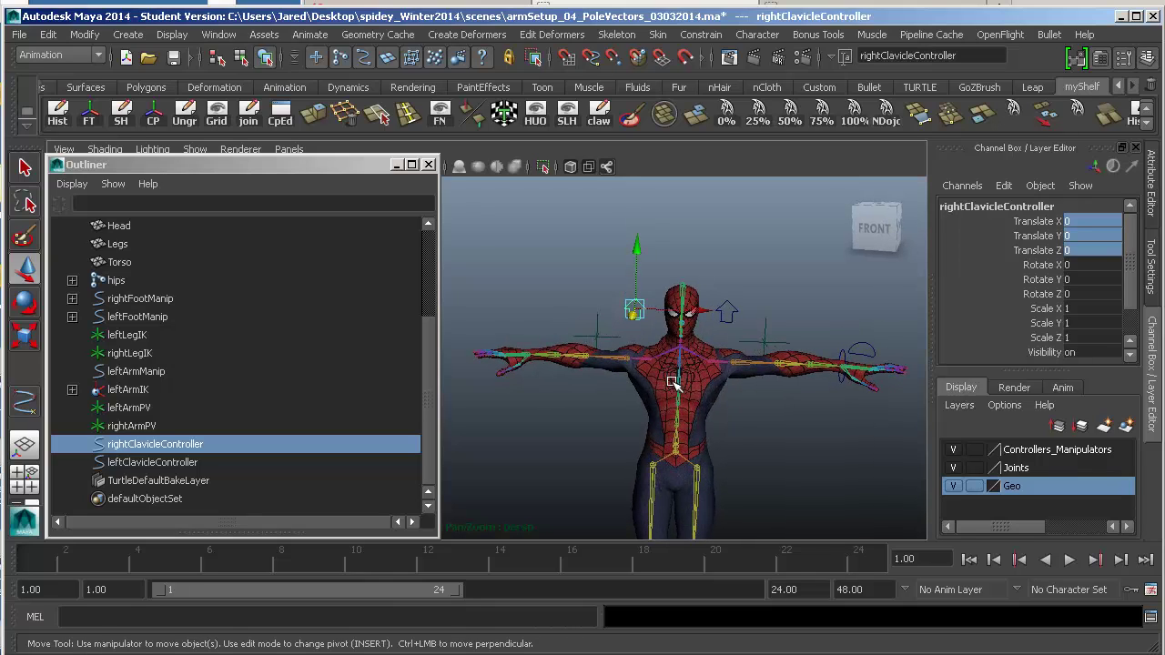